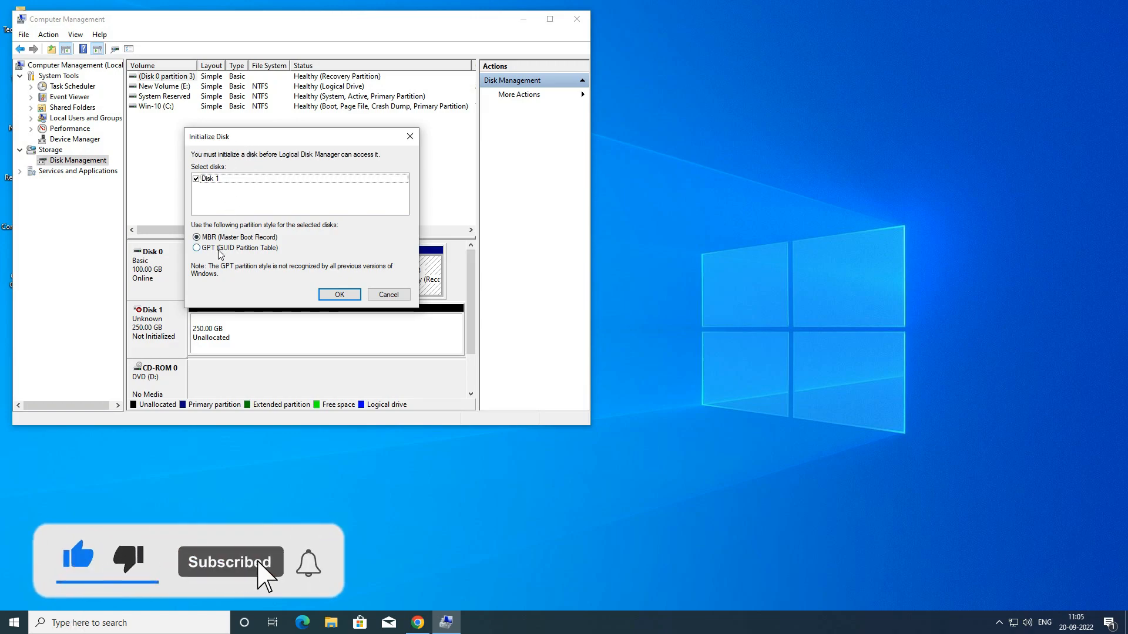
- Cancel the initialization of Disk 1 and close Computer Management
click(380, 294)
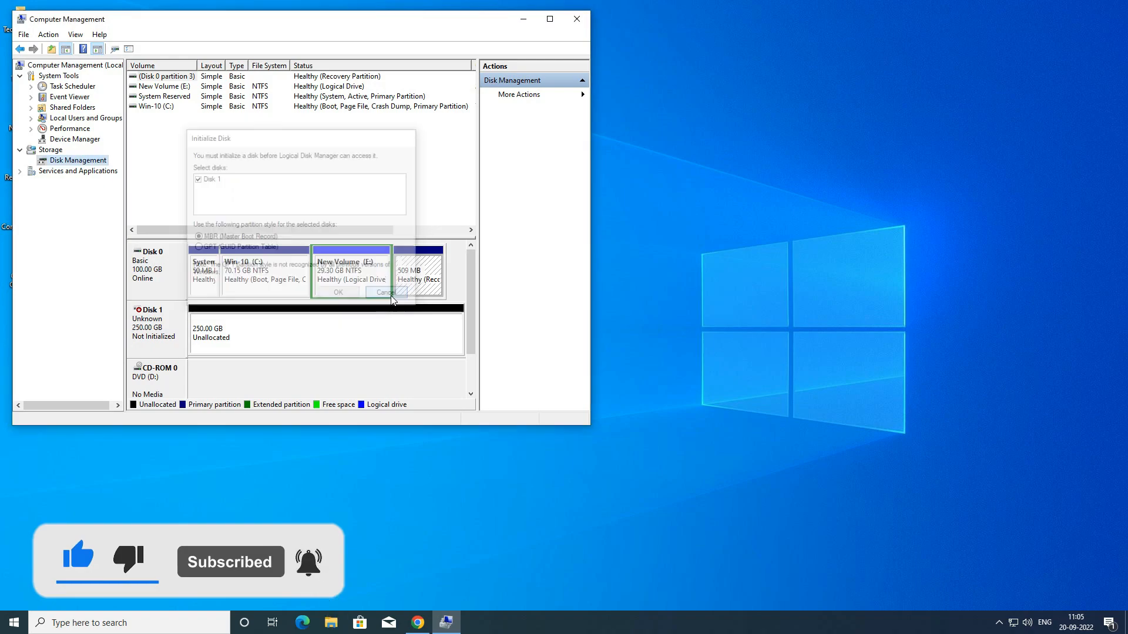
click(577, 18)
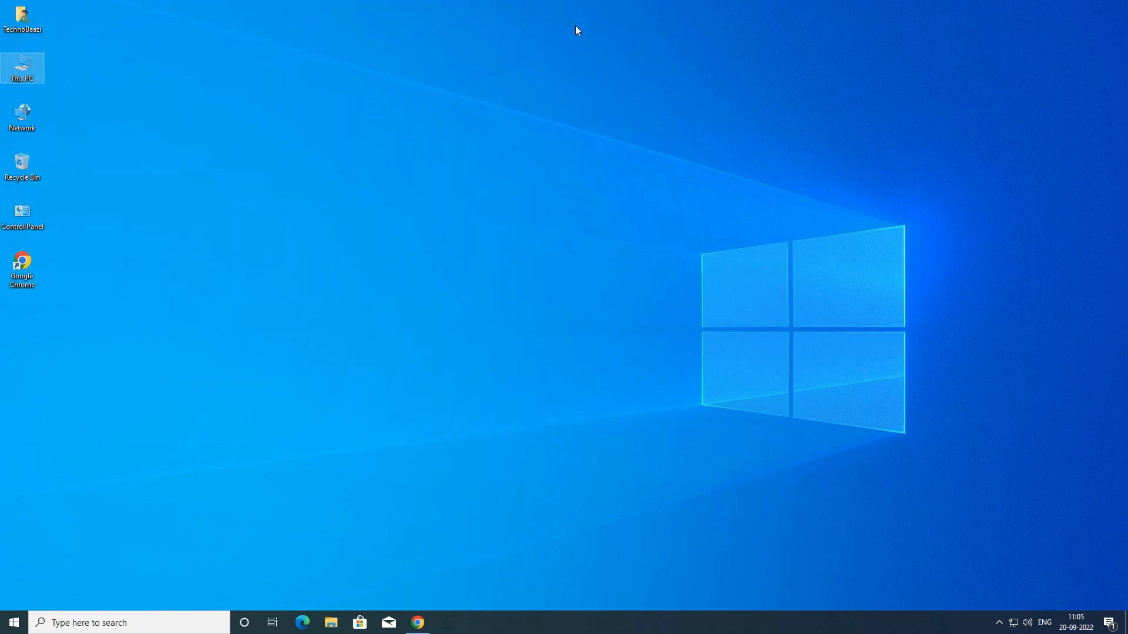
- Switch to Google Chrome, search Google for "hasleo", and open the hasleo.com website from the results
click(419, 624)
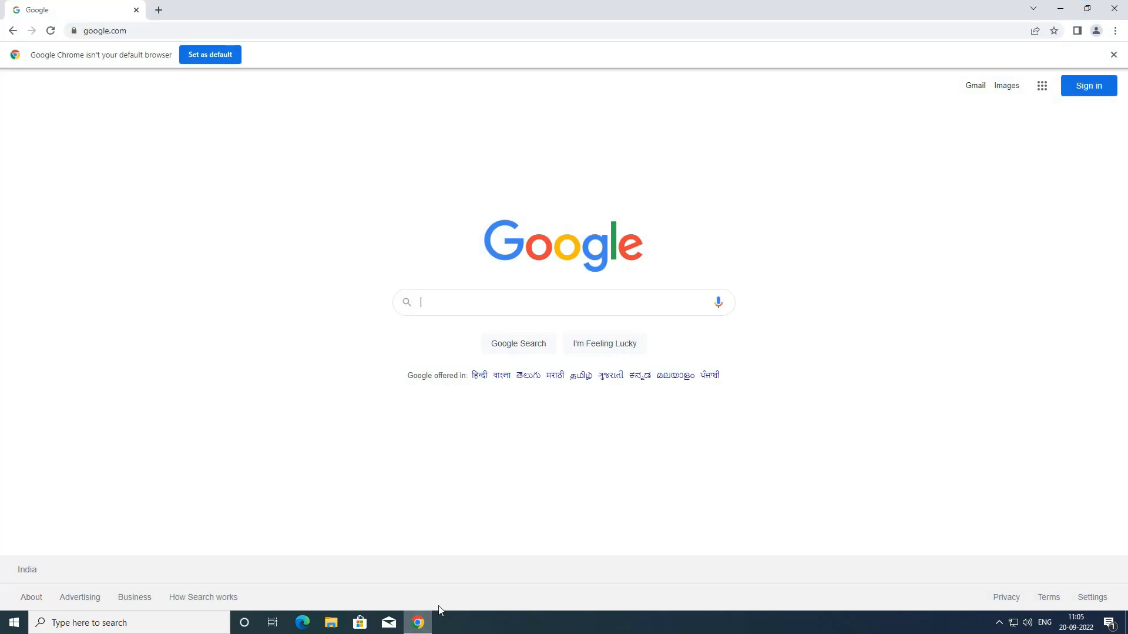
click(510, 305)
text(hasleo)
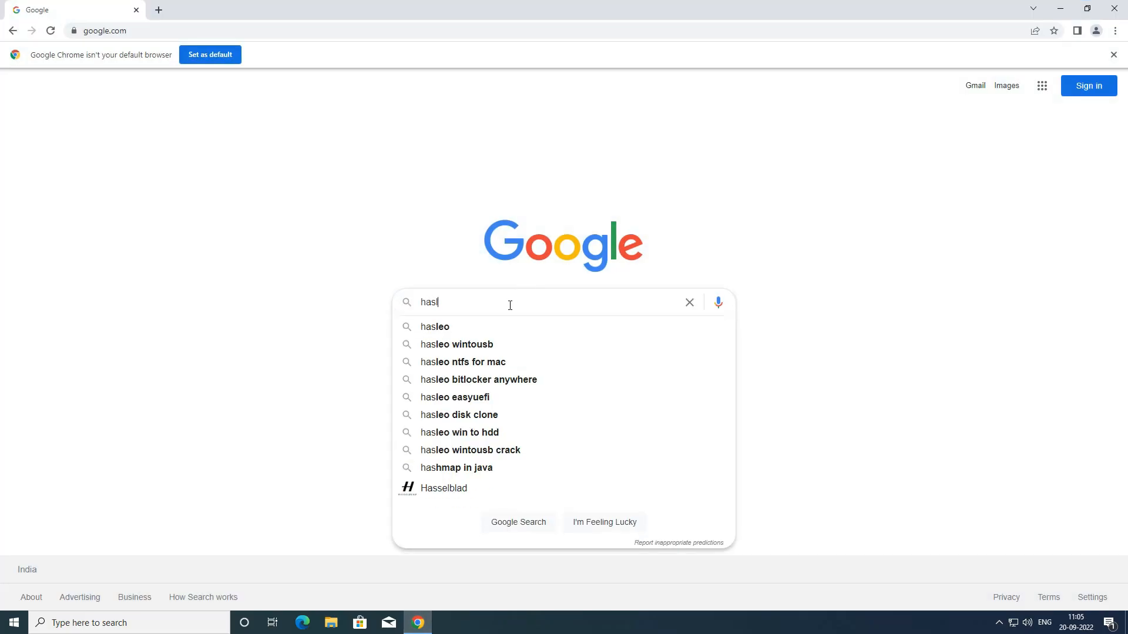
key(Return)
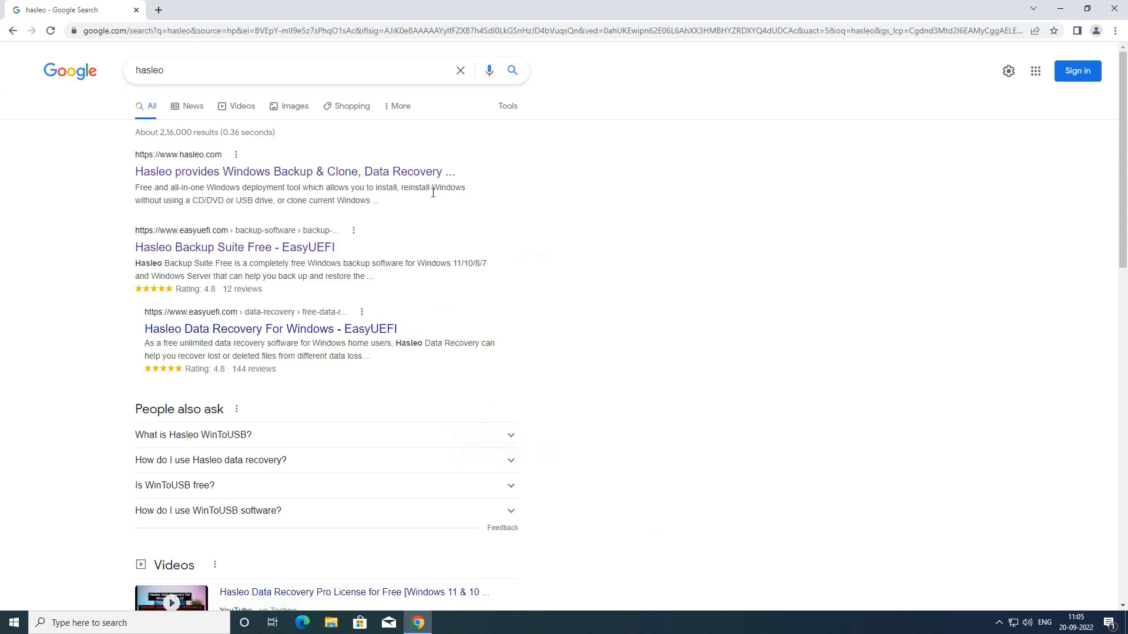
click(328, 175)
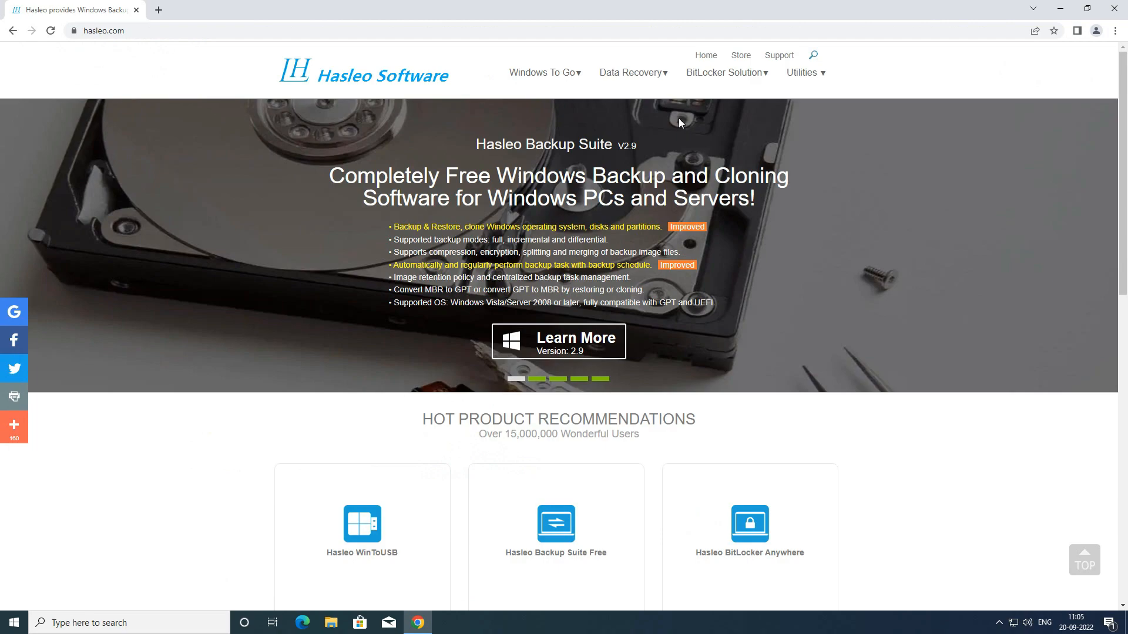
- Open the Backup Suite product page, highlight its feature list, and download Hasleo Backup Suite Free
mouse_move(838, 75)
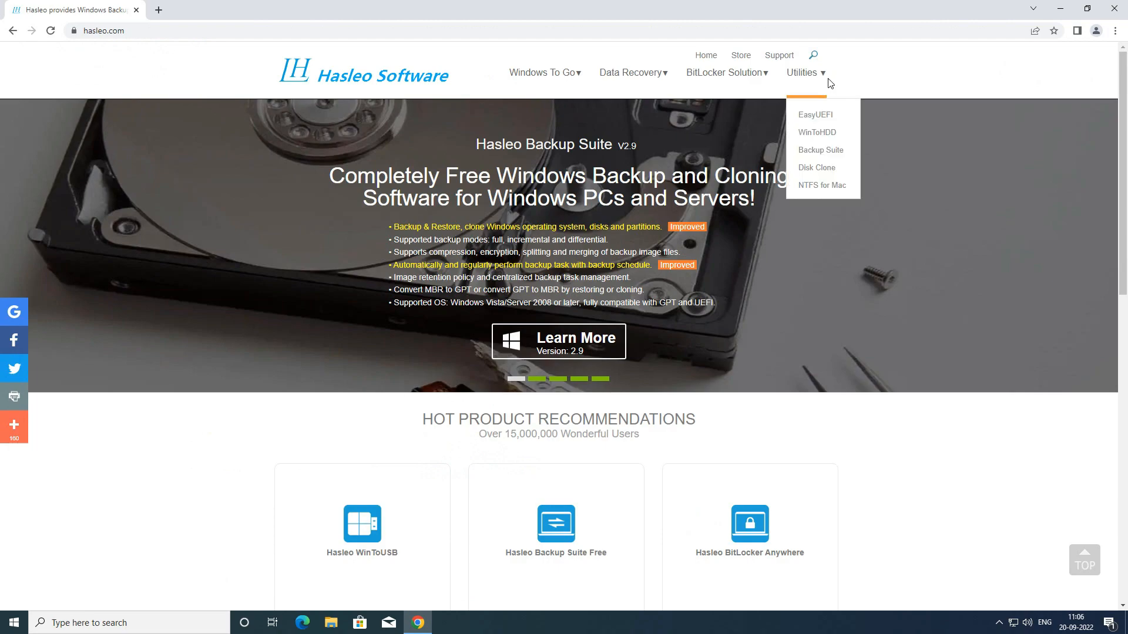
click(820, 152)
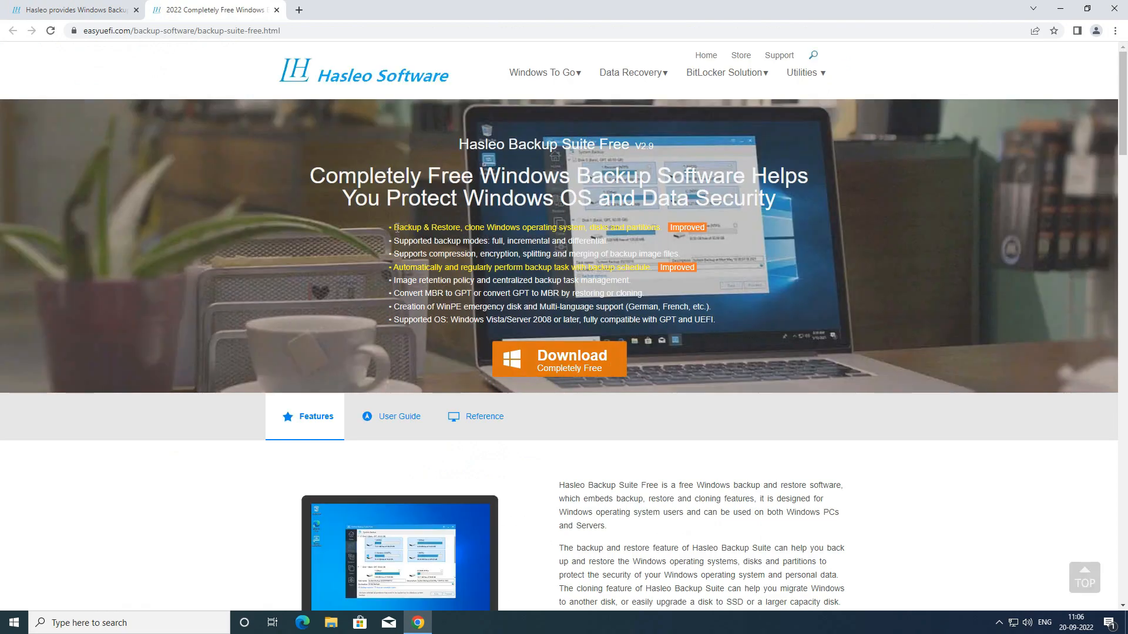
drag(395, 227, 765, 324)
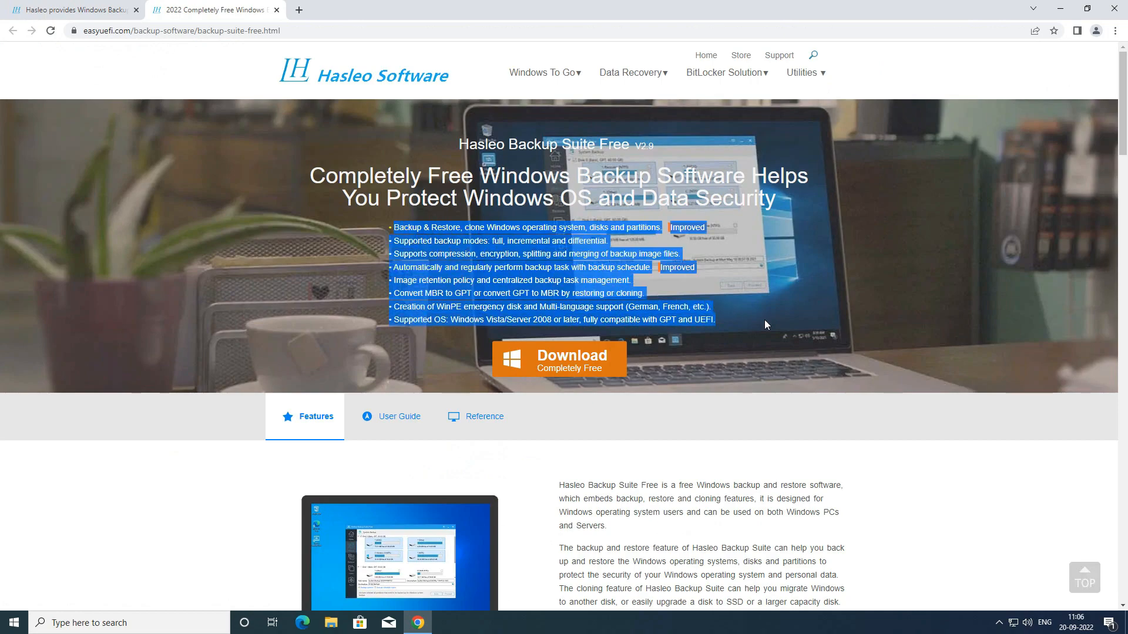
click(563, 367)
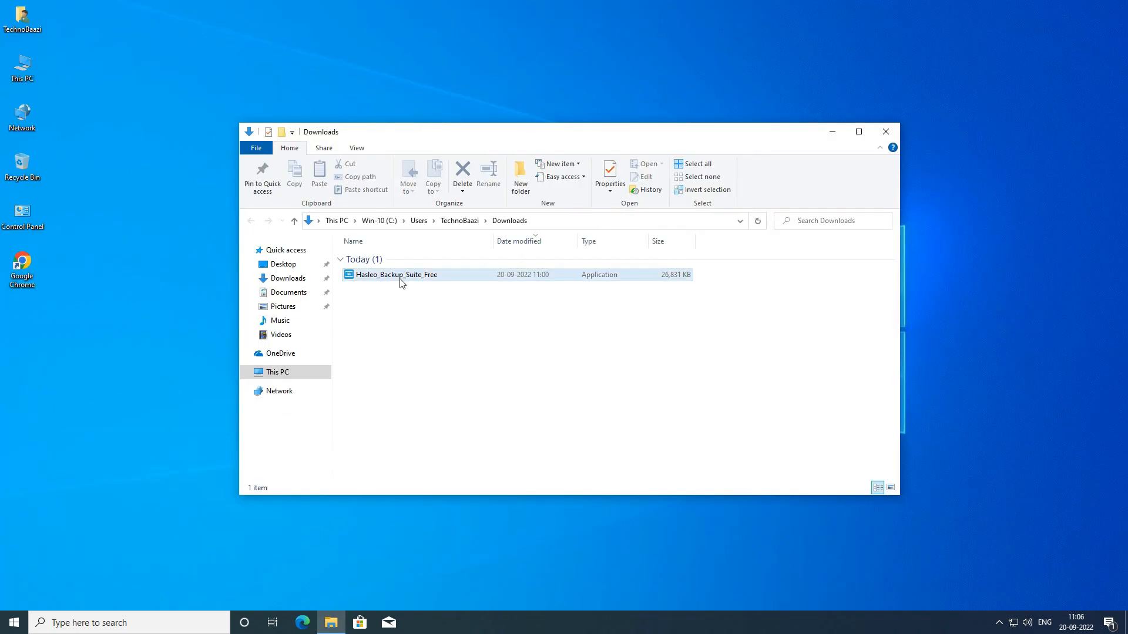
- Run the Hasleo_Backup_Suite_Free installer from the Downloads folder with English as the setup language
right_click(405, 275)
click(442, 294)
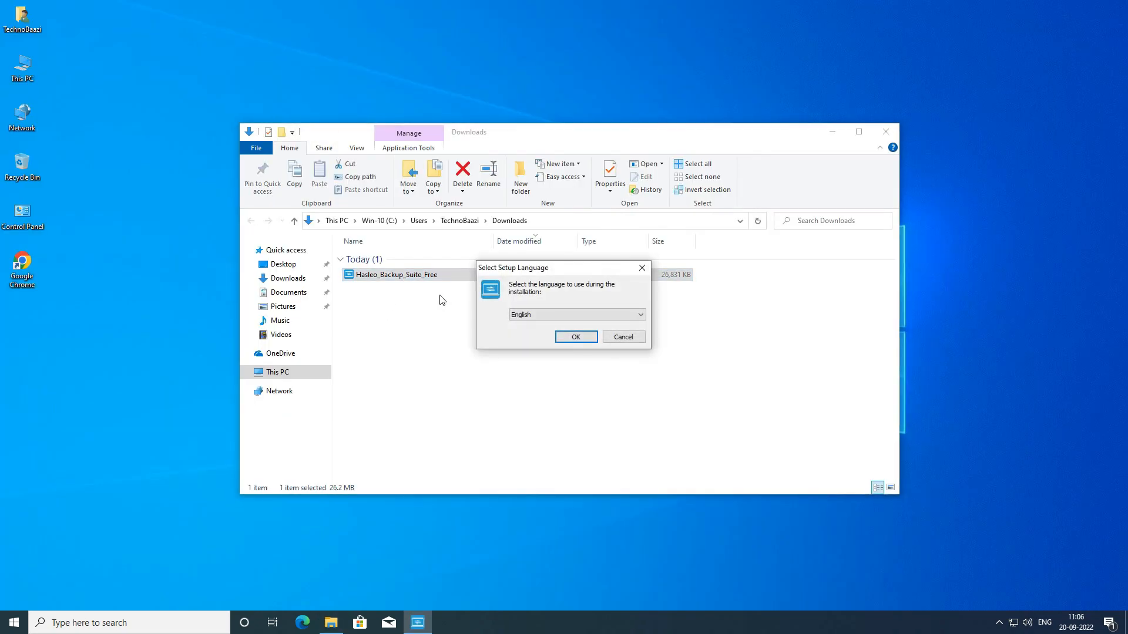
click(584, 340)
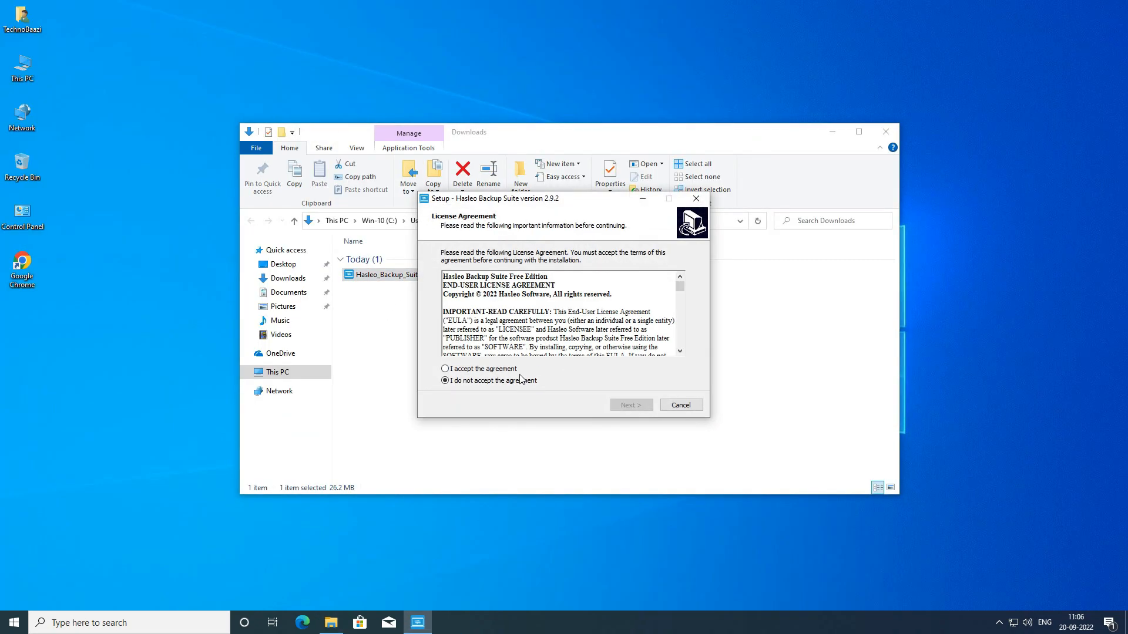
- Accept the license agreement, install Hasleo Backup Suite, and finish the setup with the launch option enabled
click(501, 369)
click(630, 406)
click(630, 407)
click(613, 361)
click(641, 406)
click(642, 407)
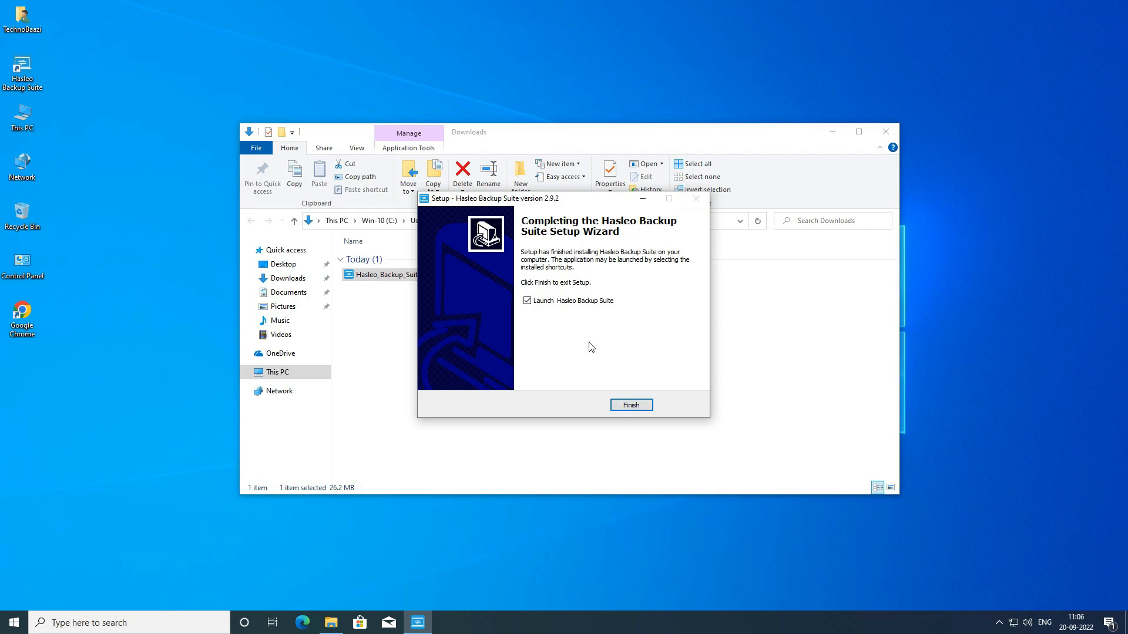
click(631, 405)
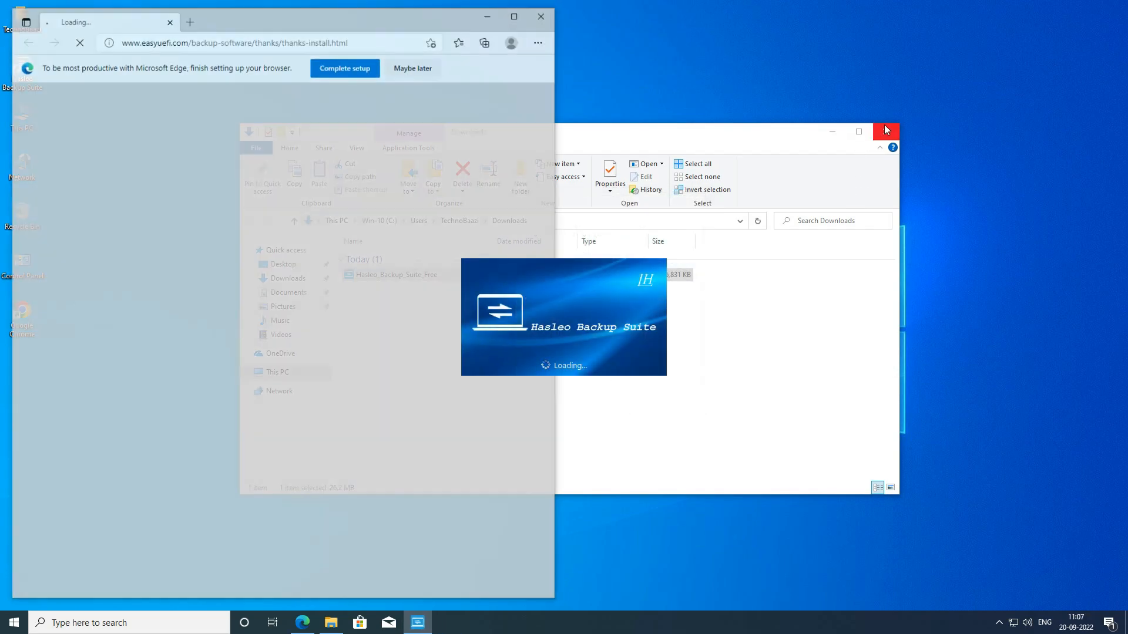
- Close the Downloads and web browser windows, and decline setting a default storage folder for backup images
click(886, 131)
click(545, 17)
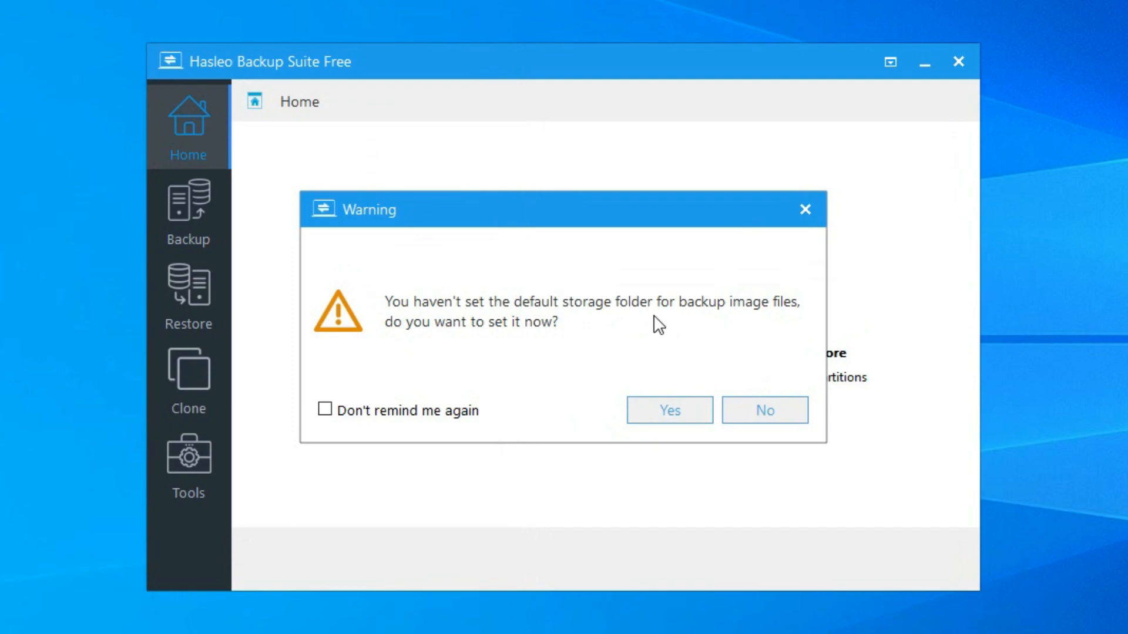
click(764, 412)
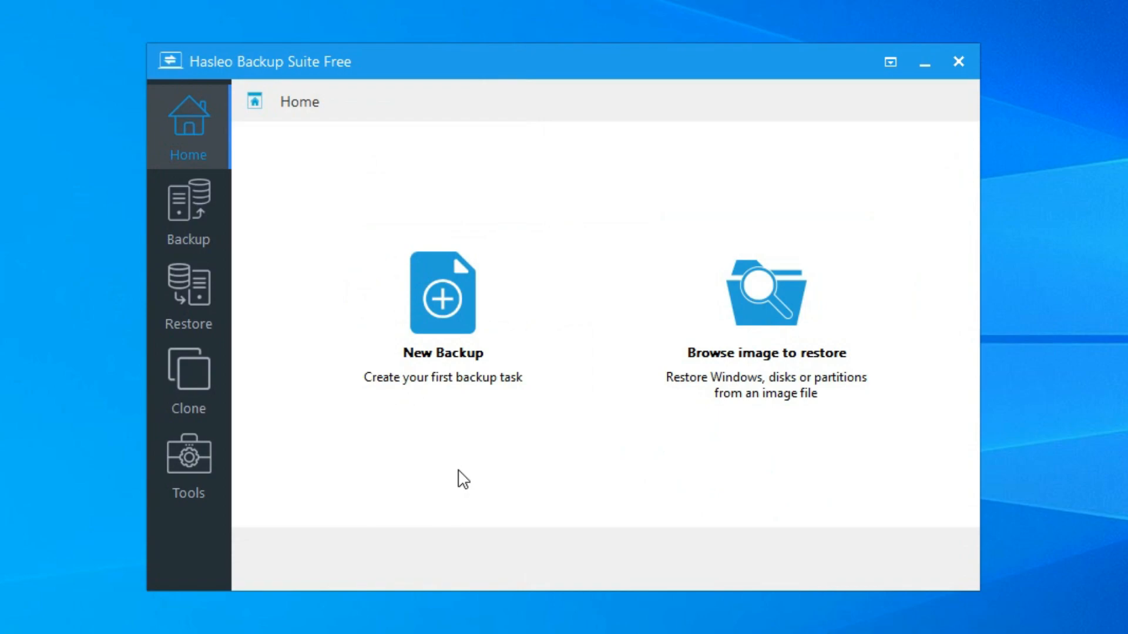
- Start a System Backup and browse to New Volume (E:) for its destination
click(201, 204)
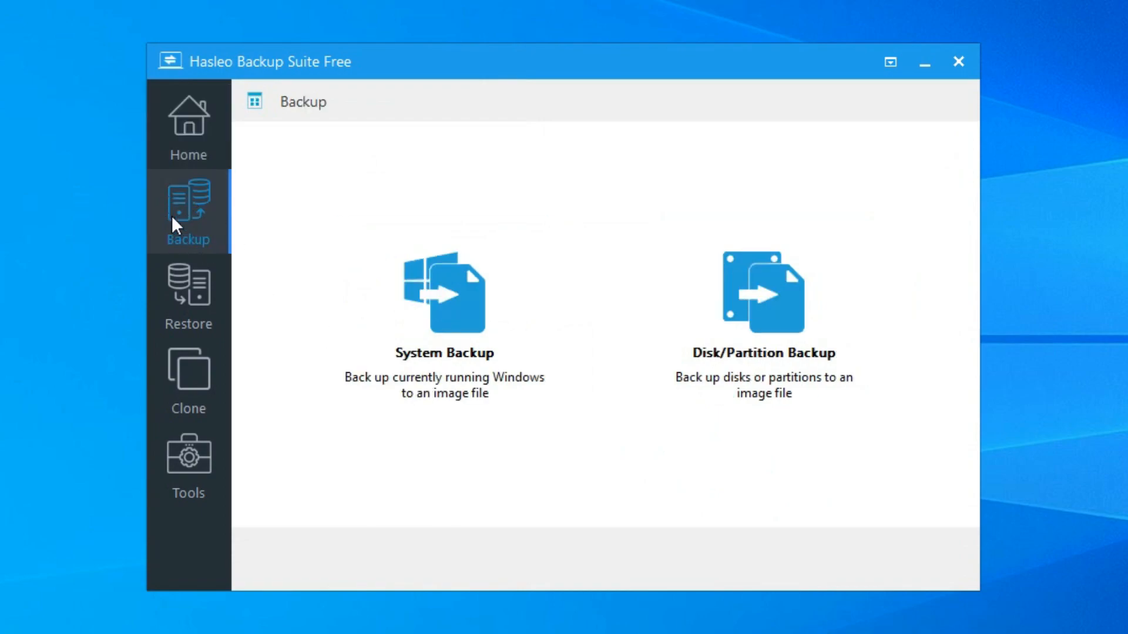
click(449, 311)
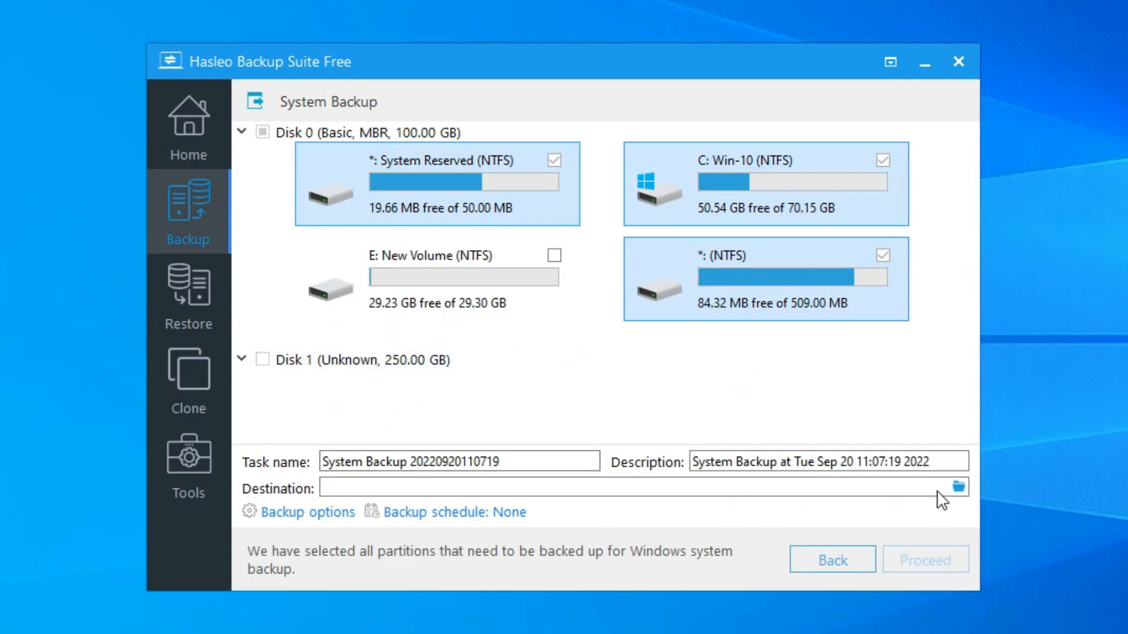
click(958, 487)
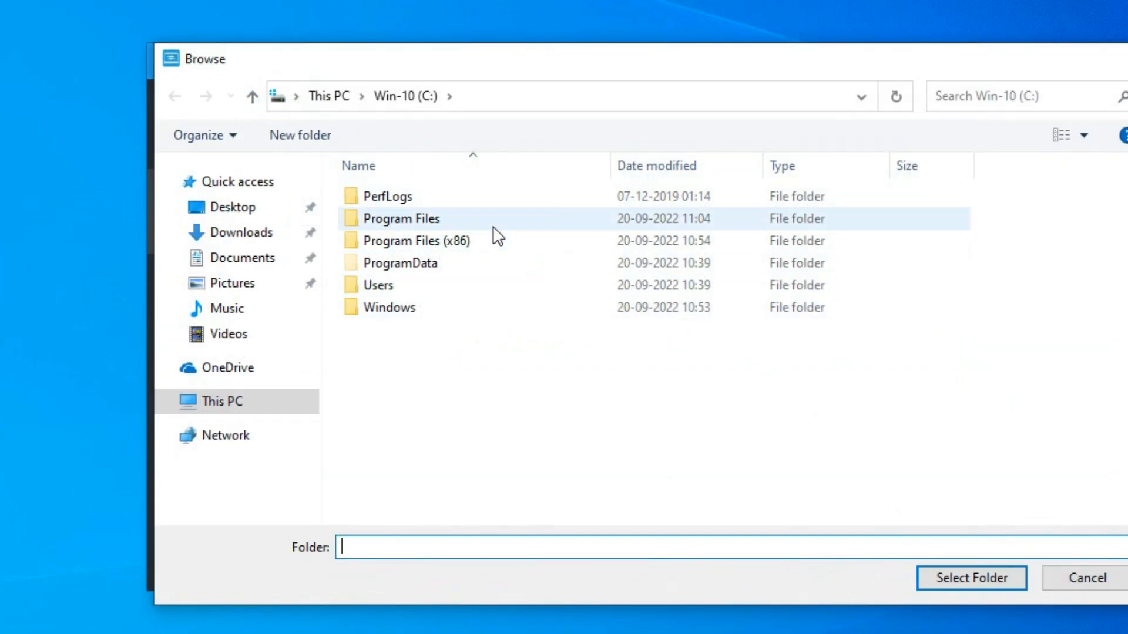
click(349, 104)
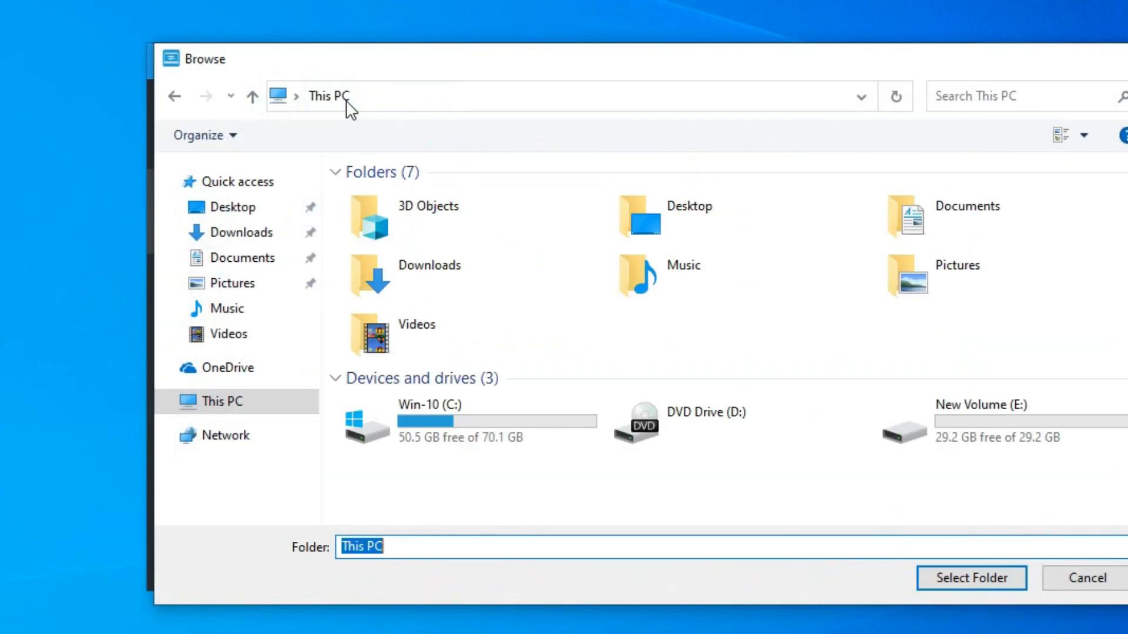
click(938, 426)
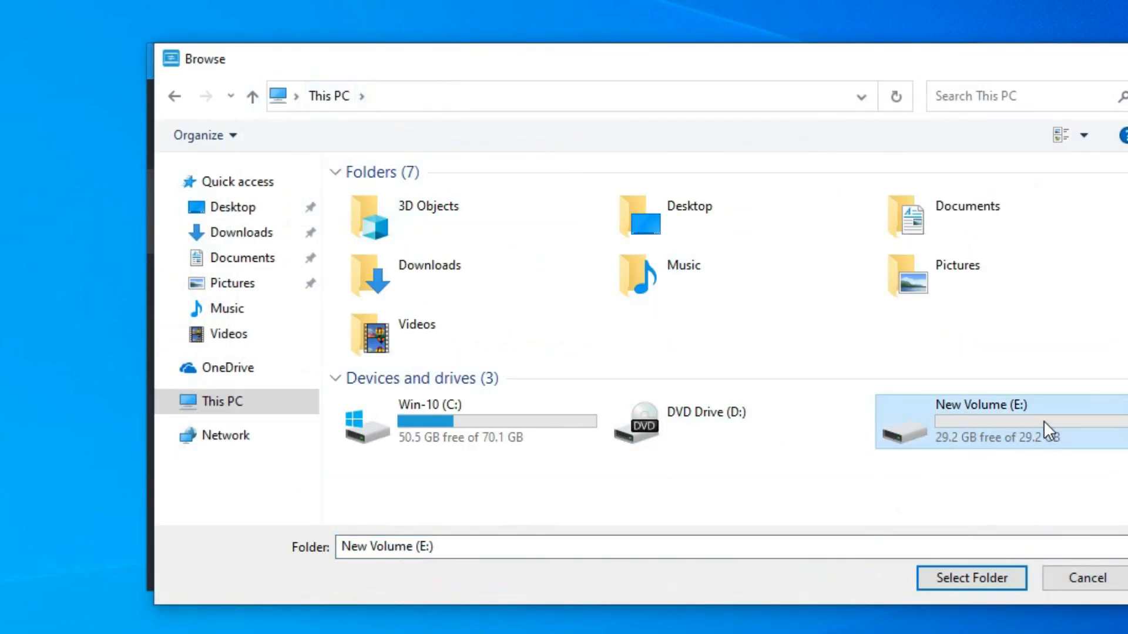
double_click(1029, 419)
- Create a folder named "Win10 Backup" on the E: drive and select it as the backup destination
right_click(570, 322)
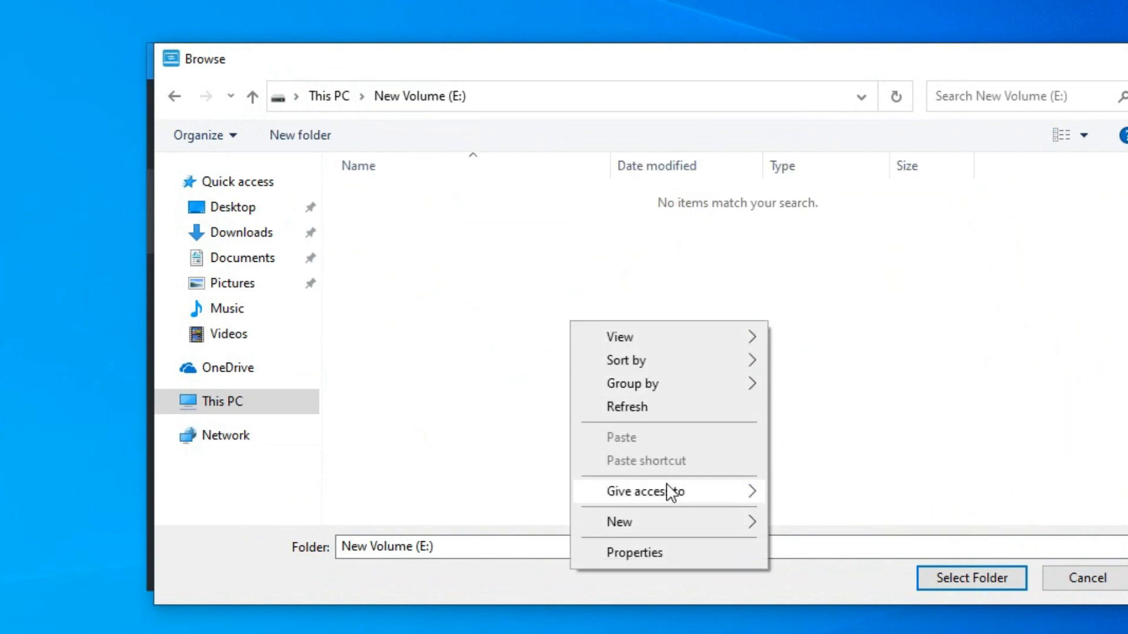
mouse_move(699, 523)
click(814, 526)
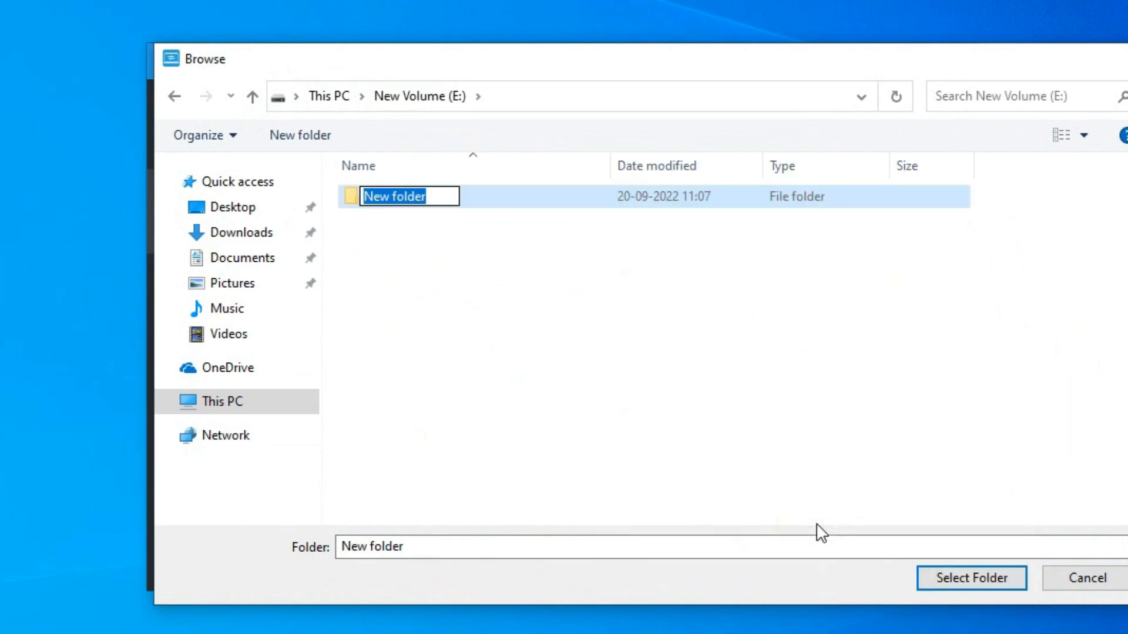
text(Win10)
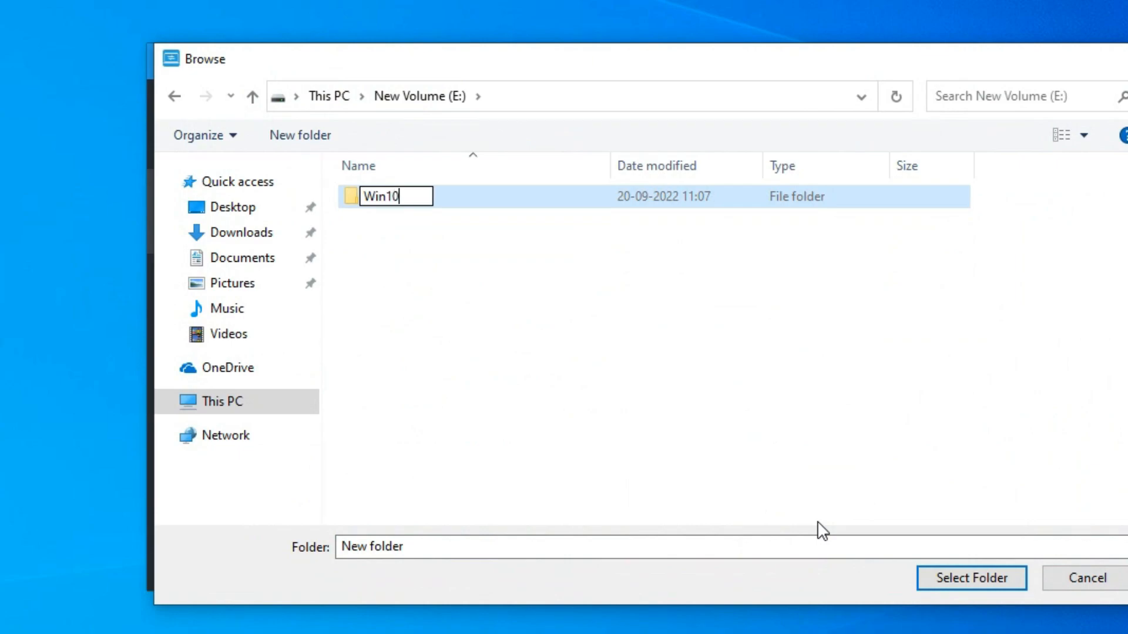
text( Backup)
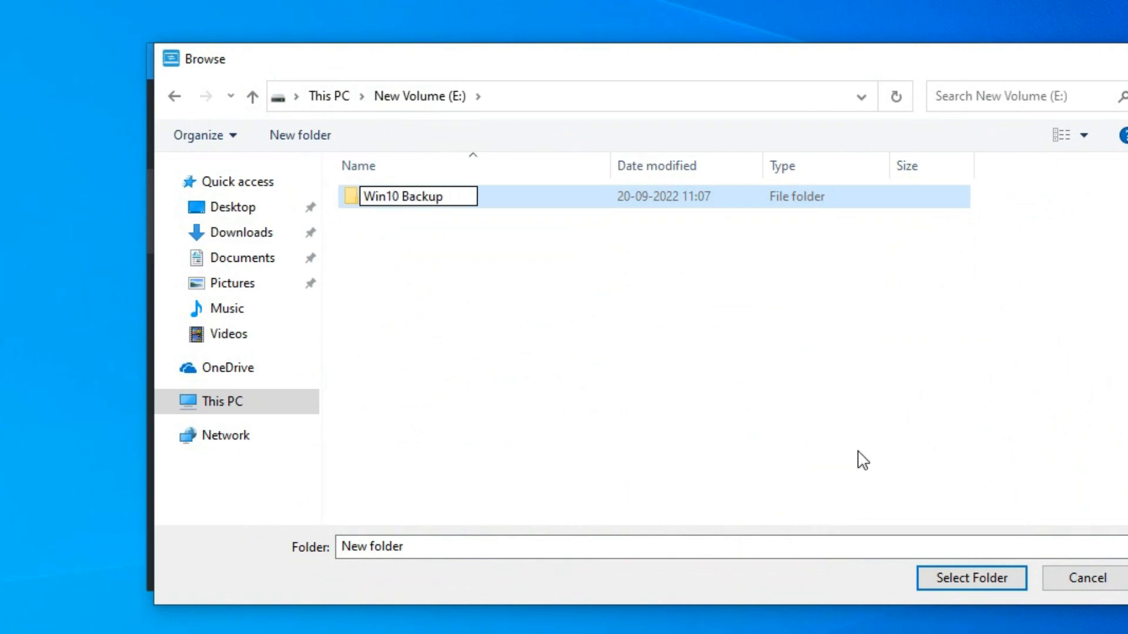
key(Return)
double_click(388, 200)
click(943, 579)
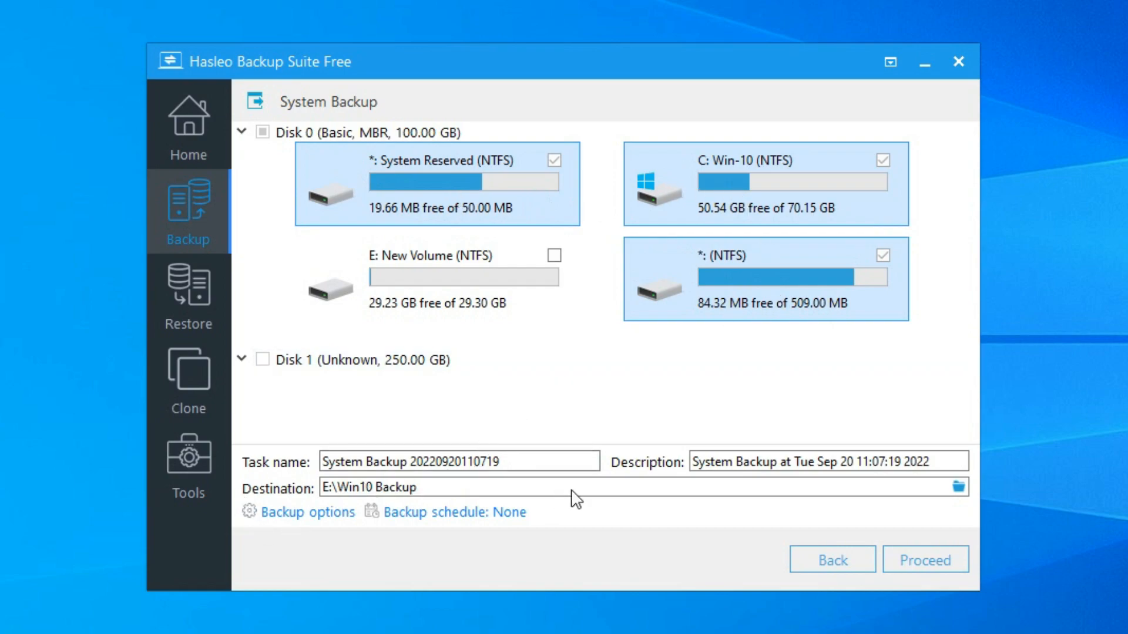
- Run the system backup to E:\Win10 Backup and finish the completed task
click(918, 562)
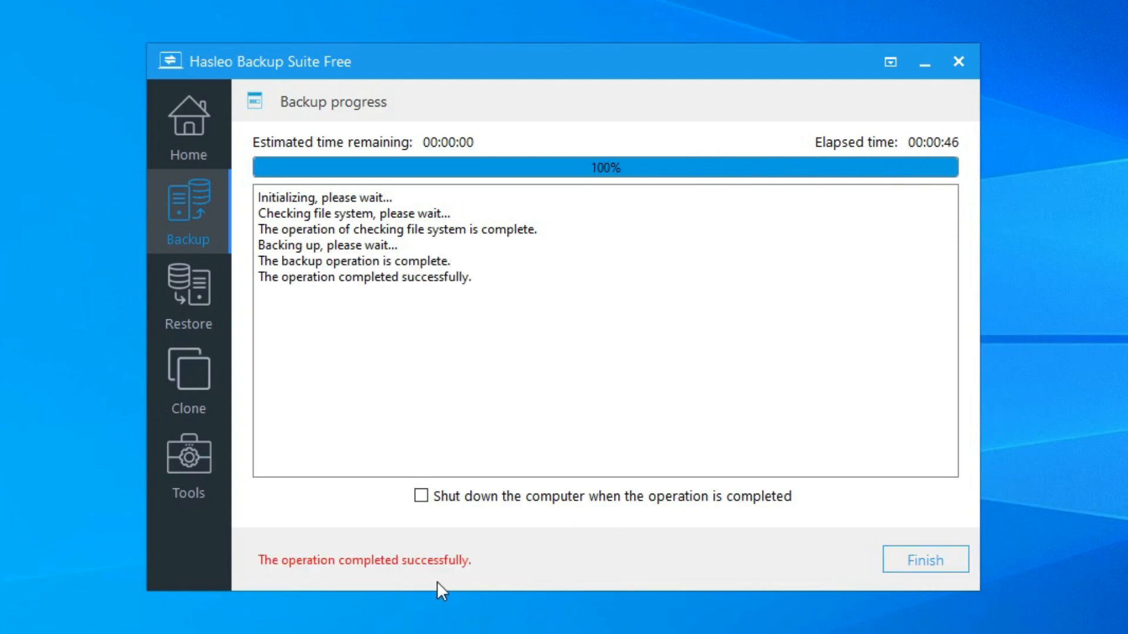
click(914, 563)
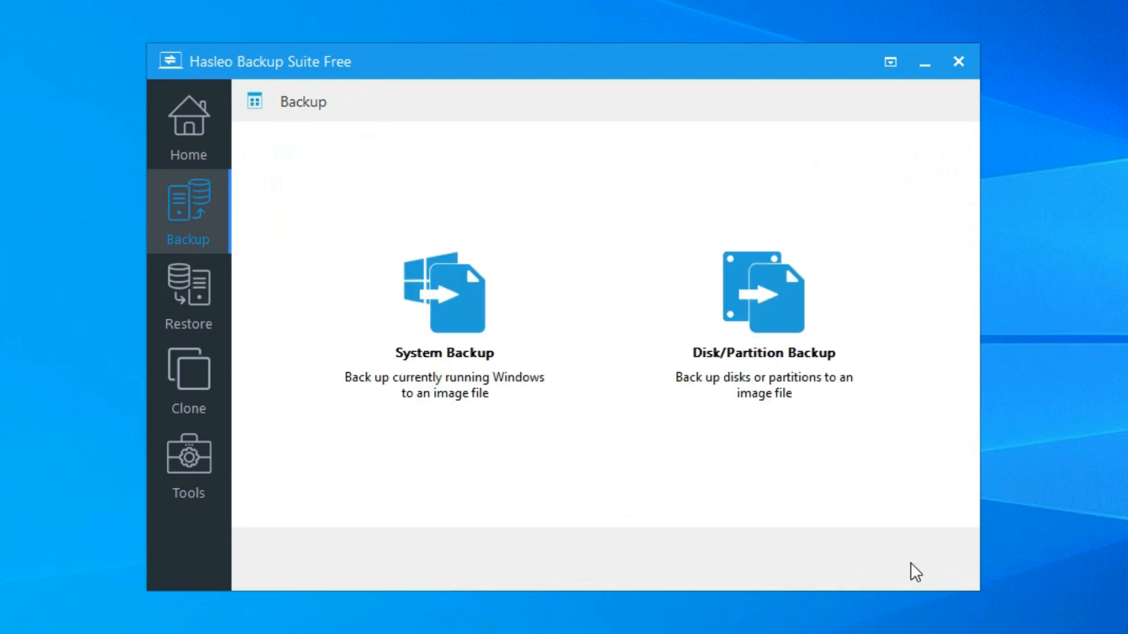
click(200, 303)
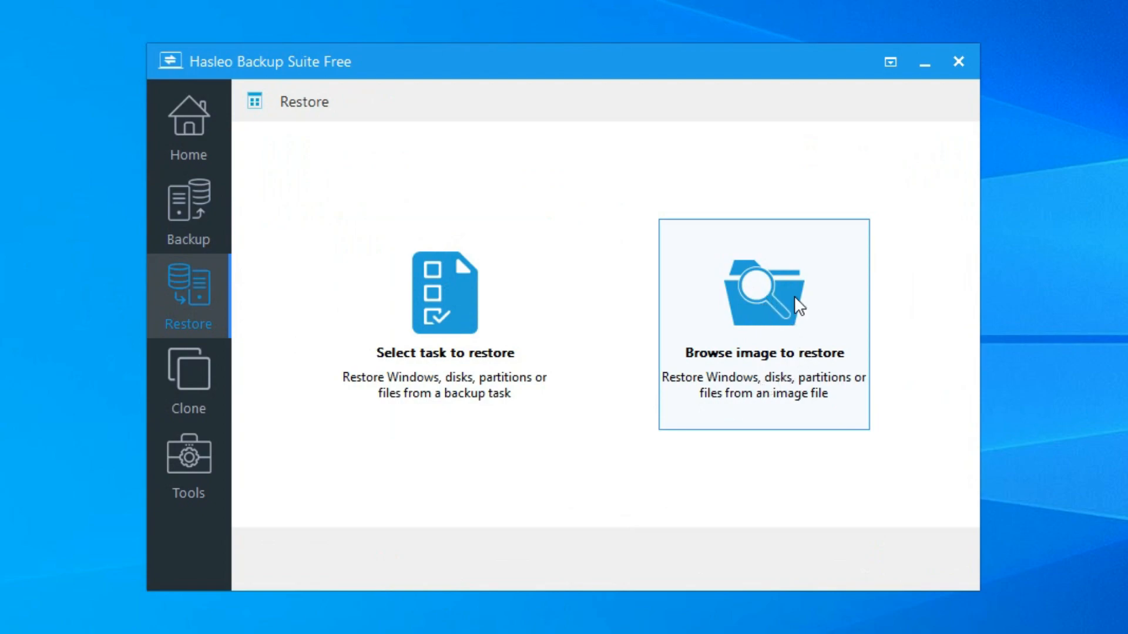
click(825, 307)
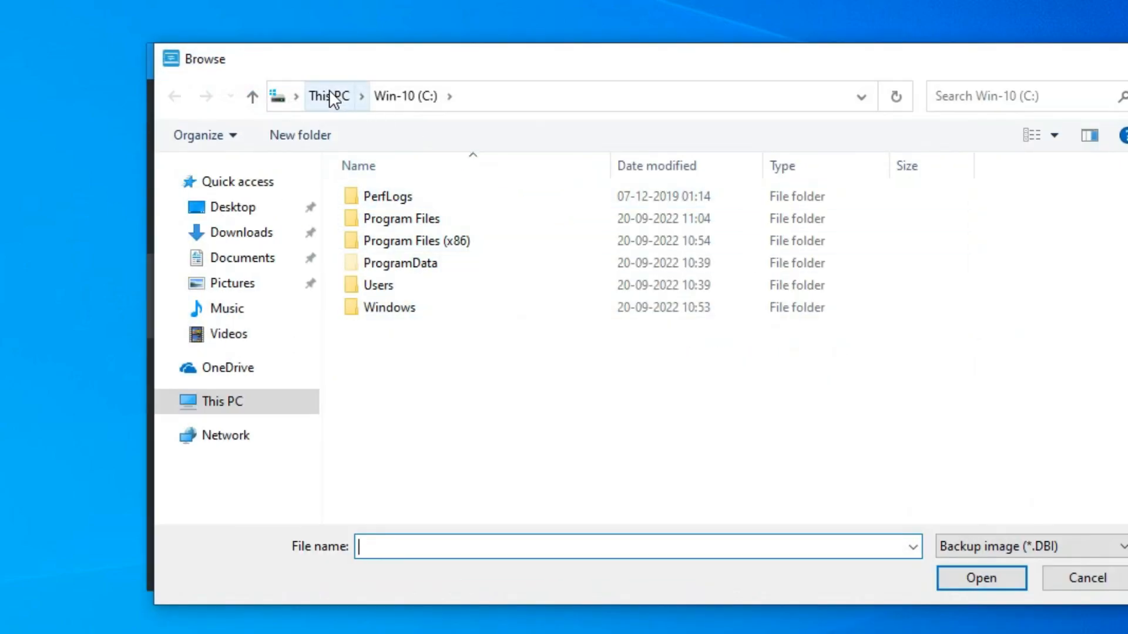
click(330, 96)
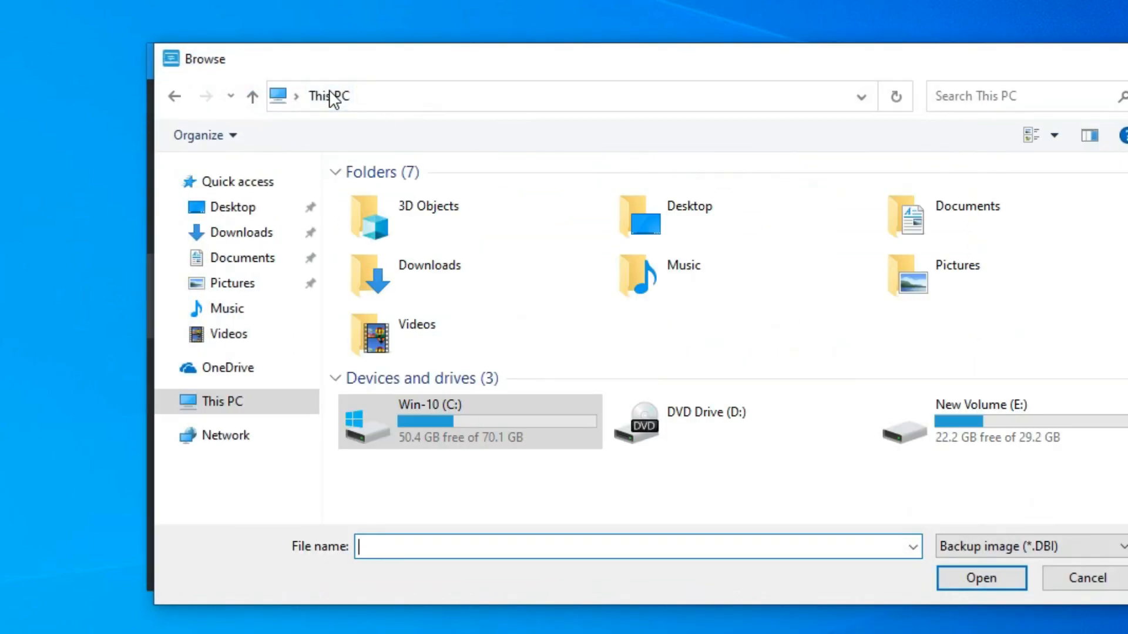
double_click(1010, 421)
double_click(485, 200)
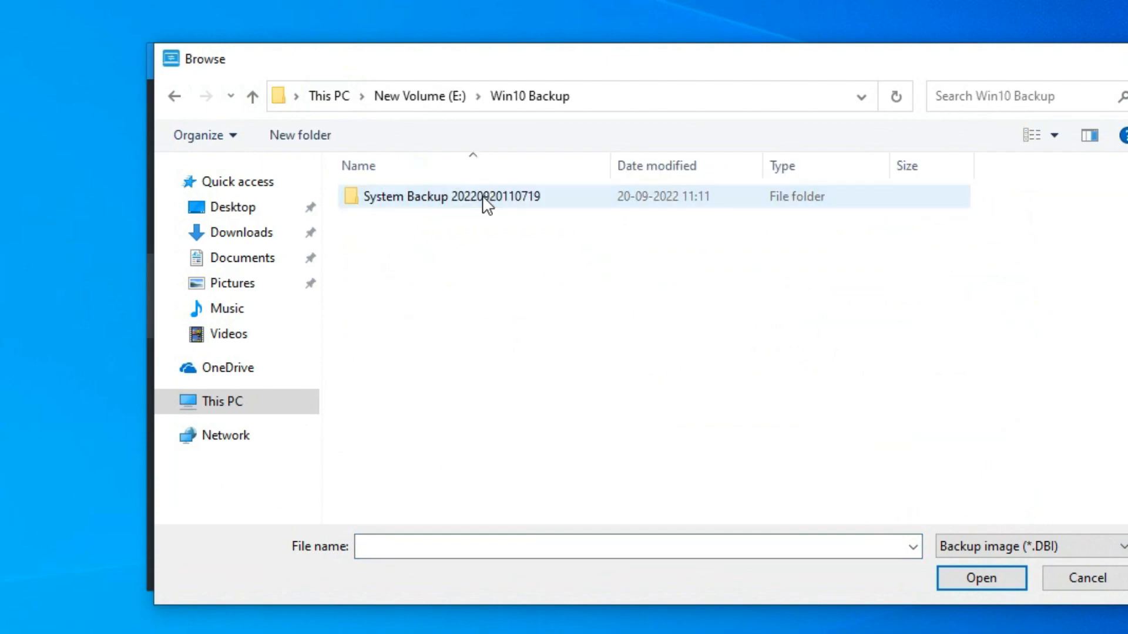
double_click(485, 200)
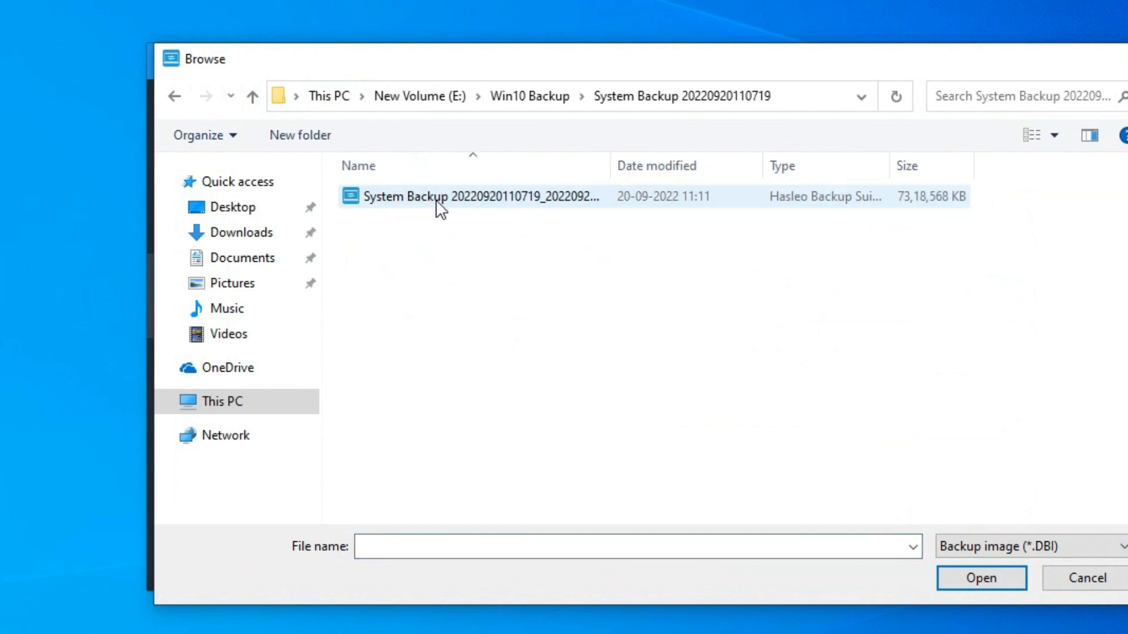
click(439, 203)
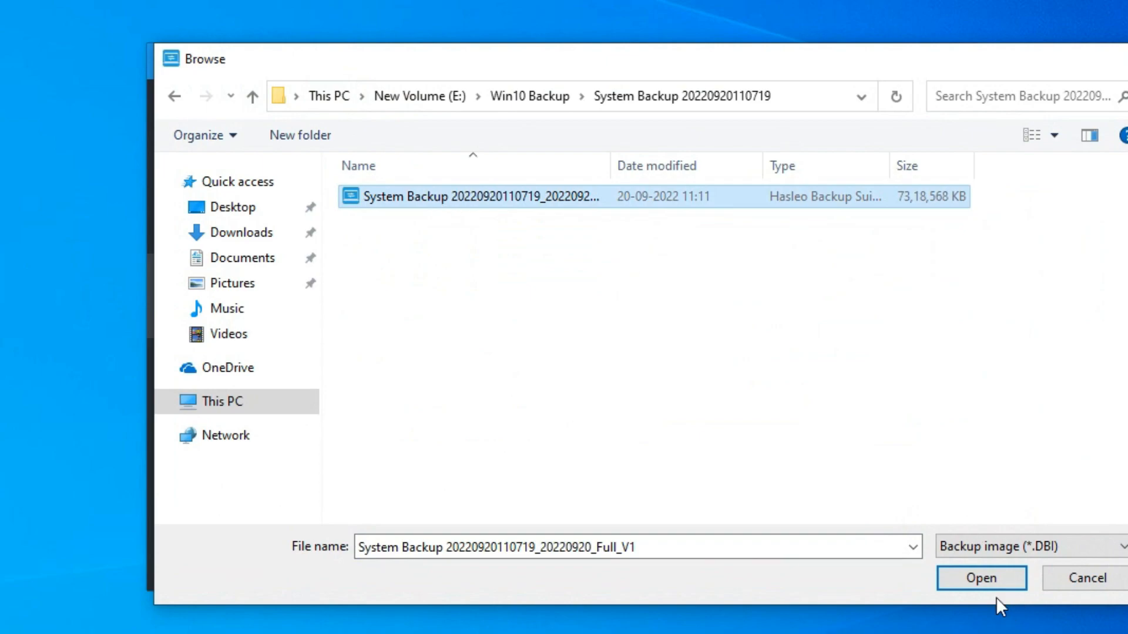
click(989, 578)
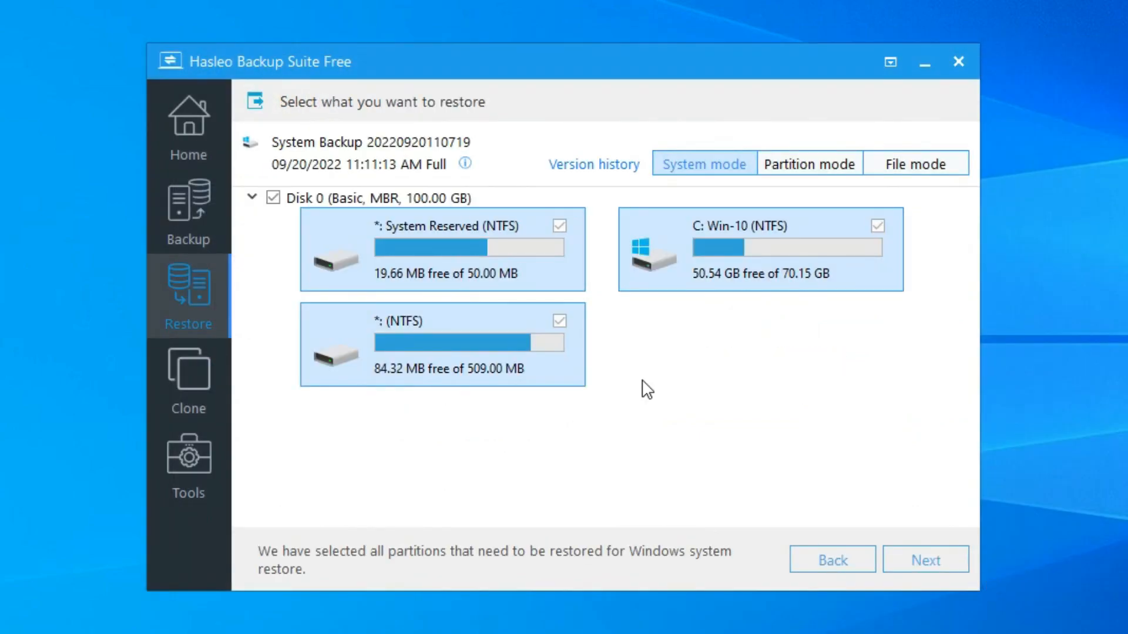
- Choose the 250 GB unallocated Disk 1 as the restore target for the system partitions, with Restore as GPT enabled
click(927, 567)
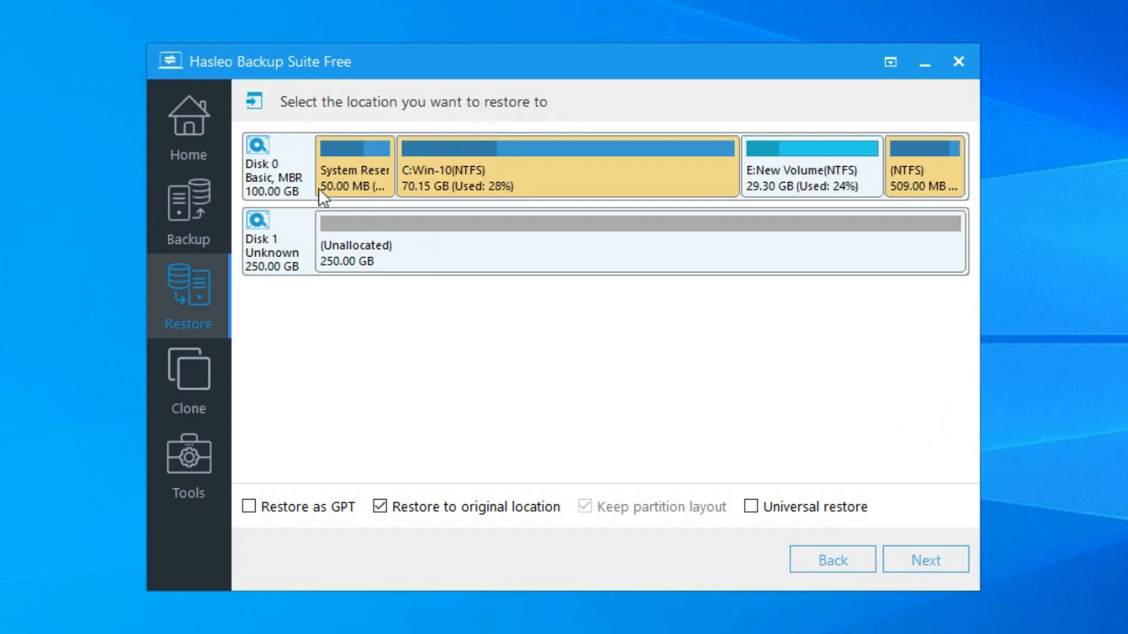
click(292, 247)
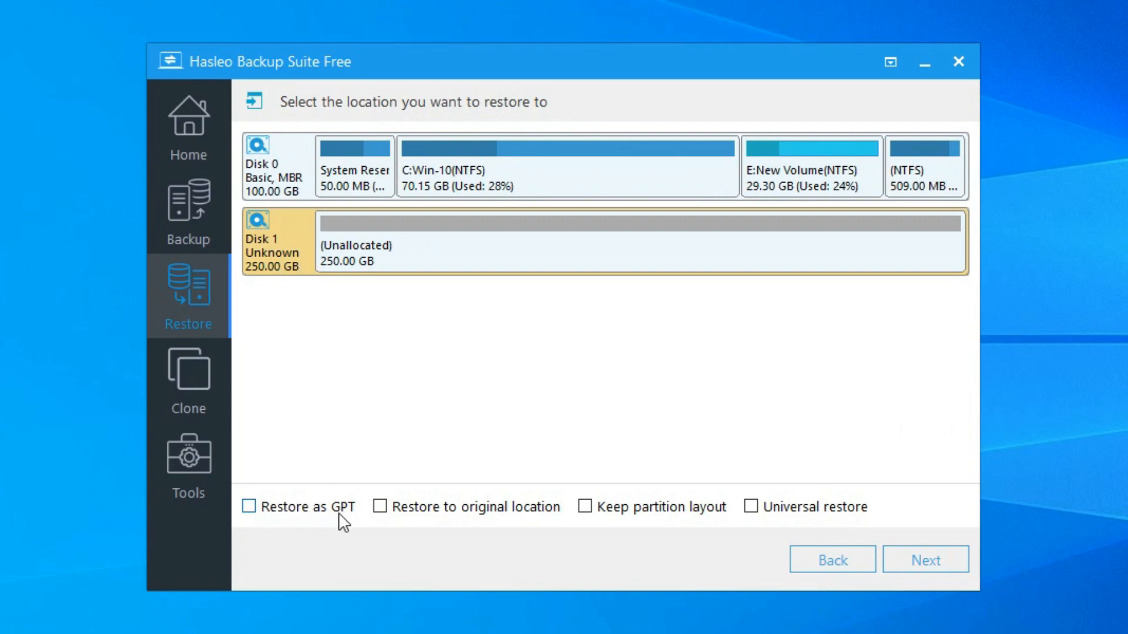
click(250, 508)
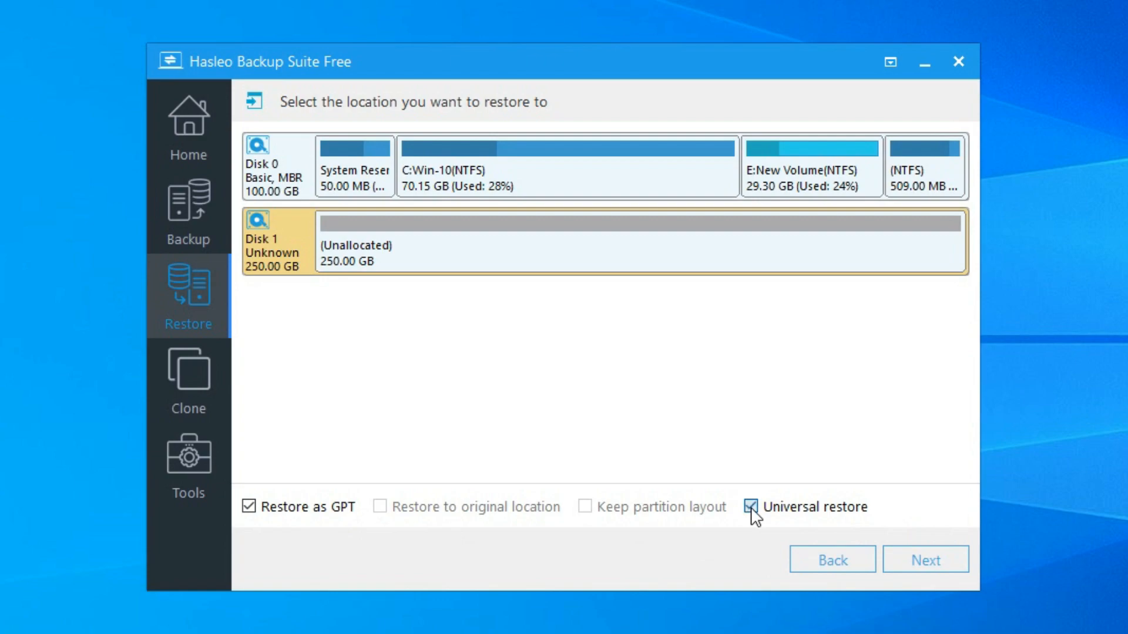
click(752, 508)
click(752, 509)
click(918, 564)
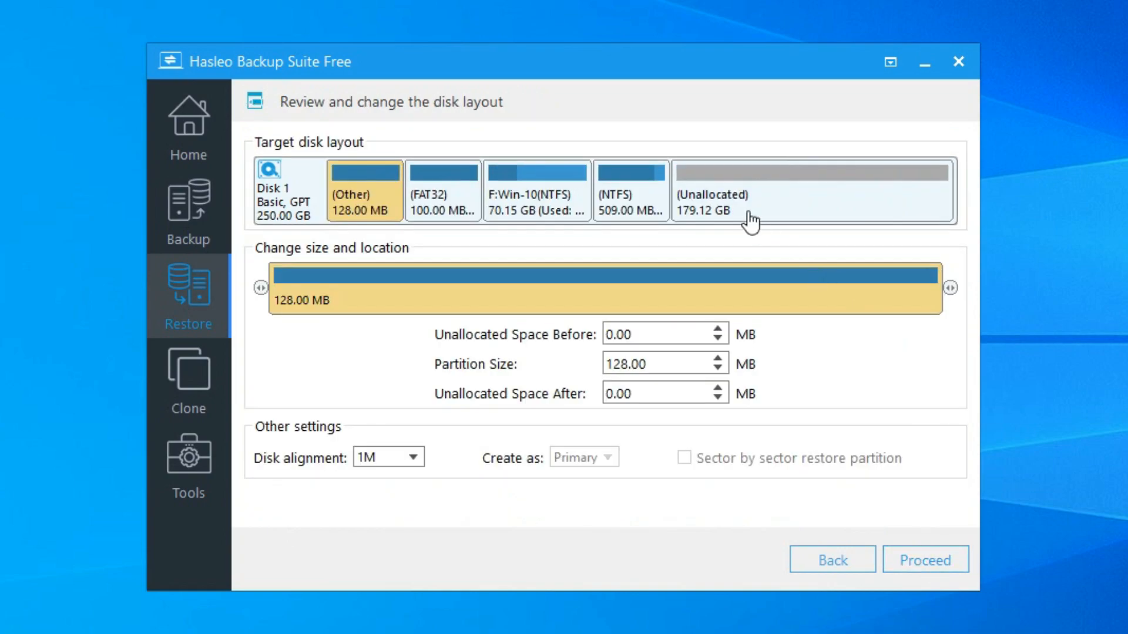
- Review the partitions in Disk 1's target layout, run the restore to completion, and close the backup program
click(461, 198)
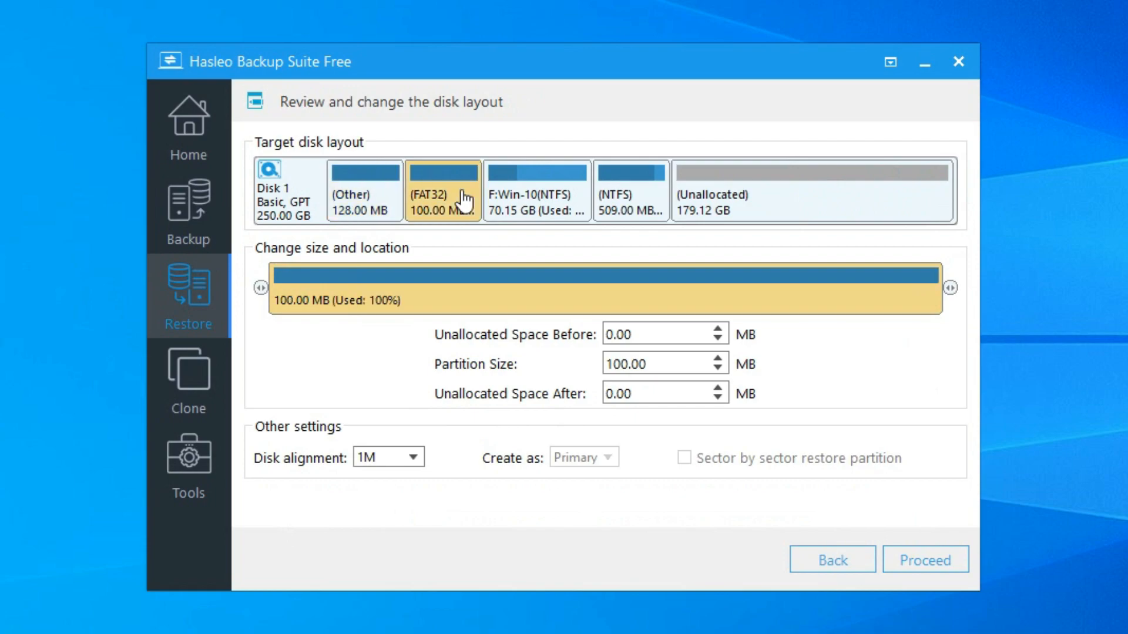
click(516, 199)
click(620, 216)
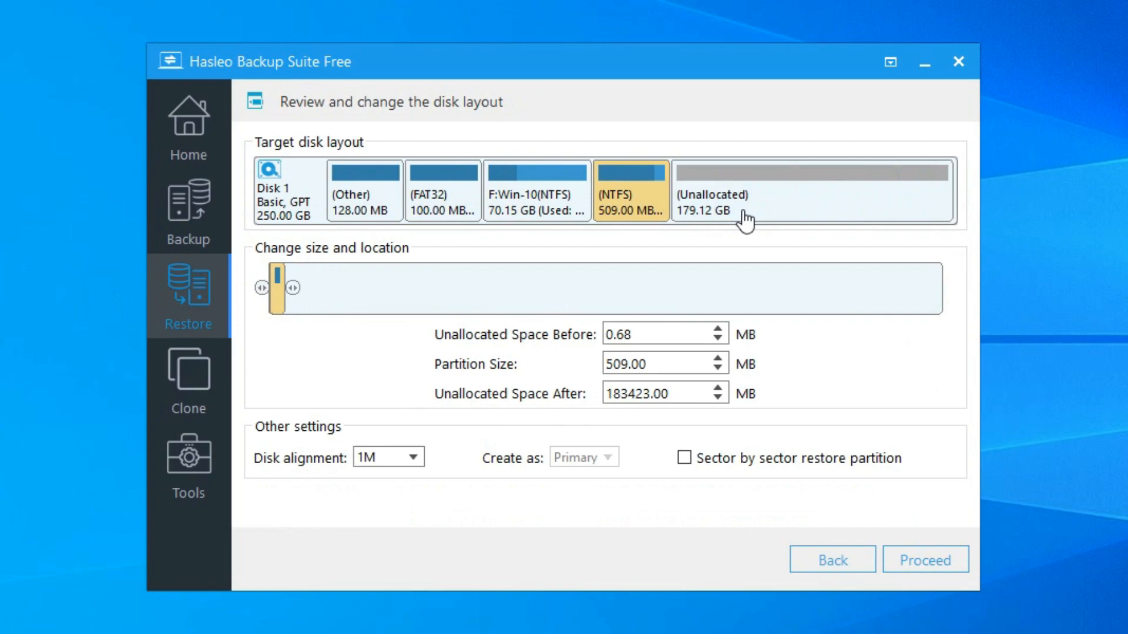
click(531, 203)
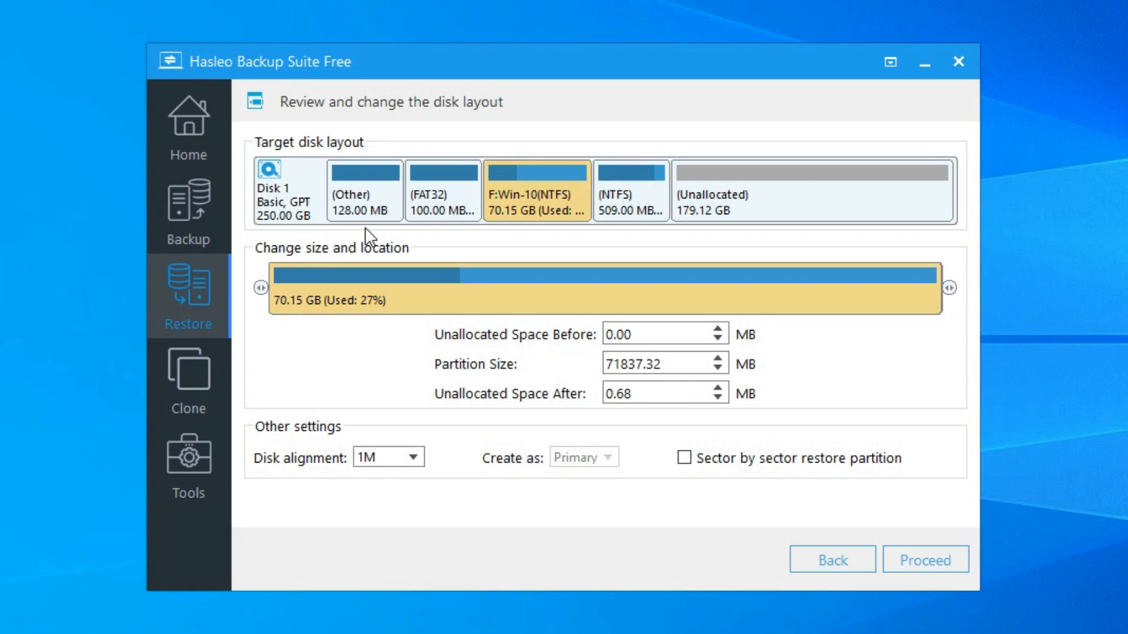
click(952, 566)
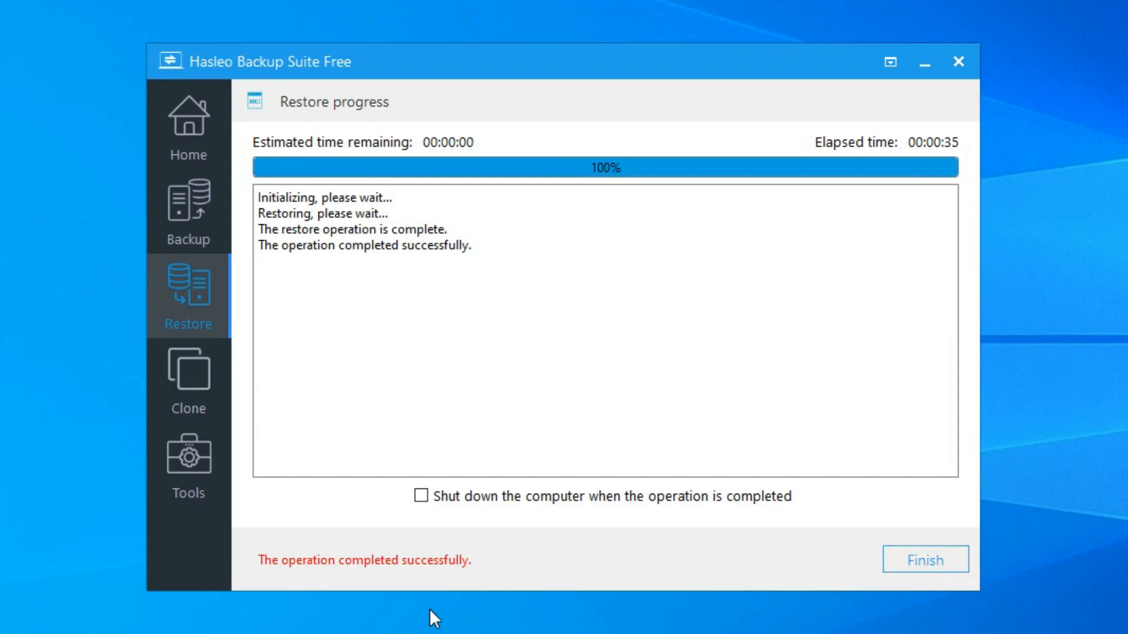
click(952, 562)
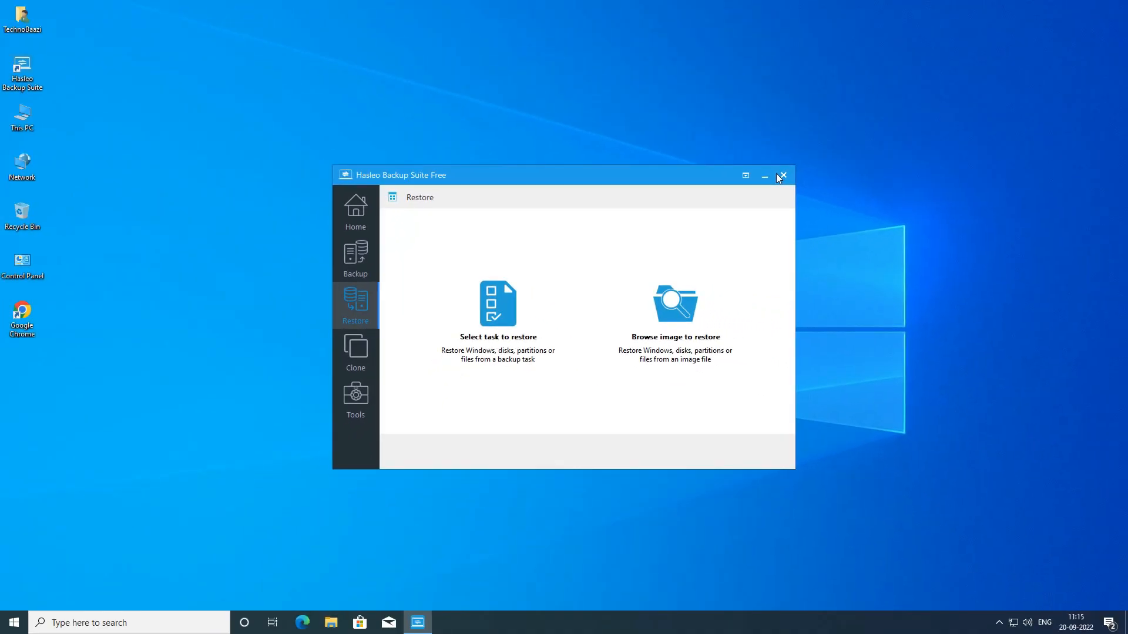
click(958, 61)
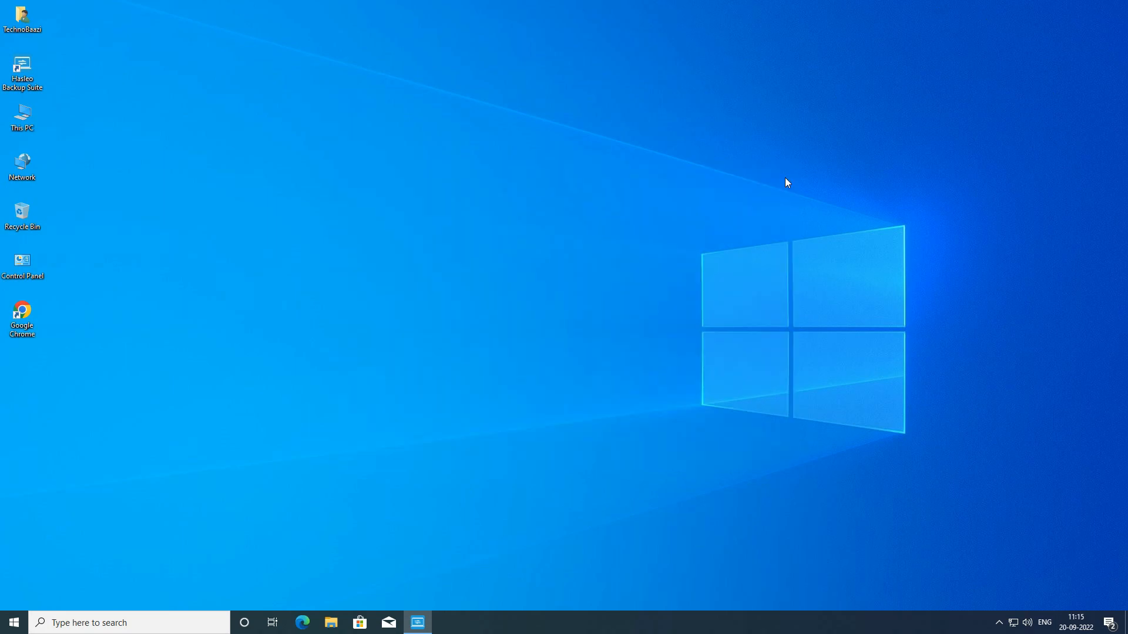
- Open Disk Management in the Computer Management console and maximize its window
right_click(22, 114)
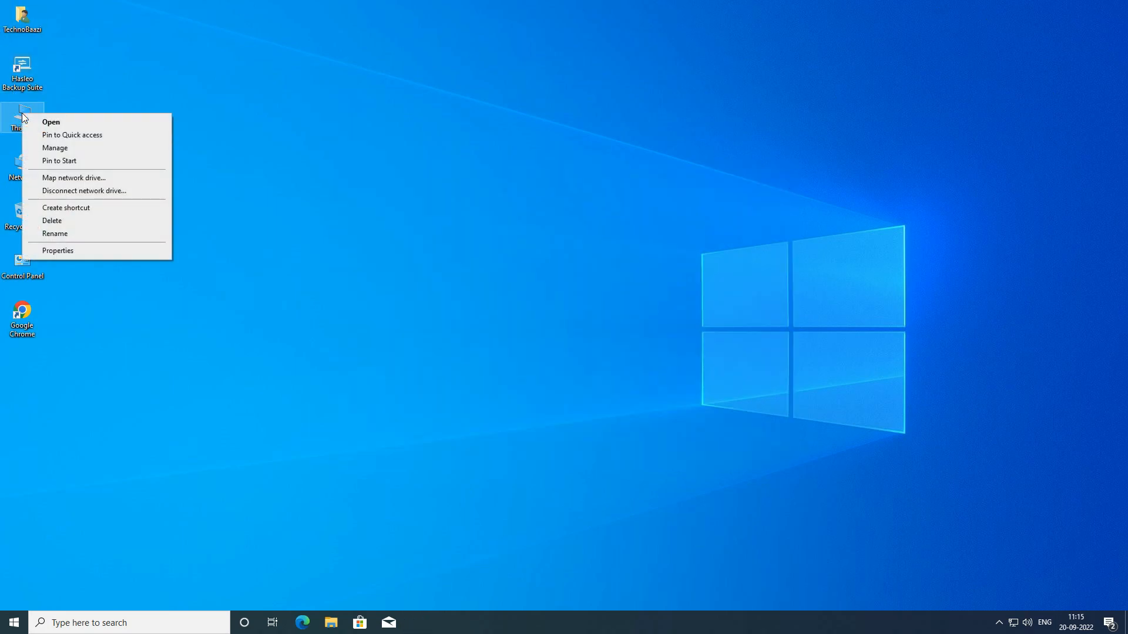
click(55, 149)
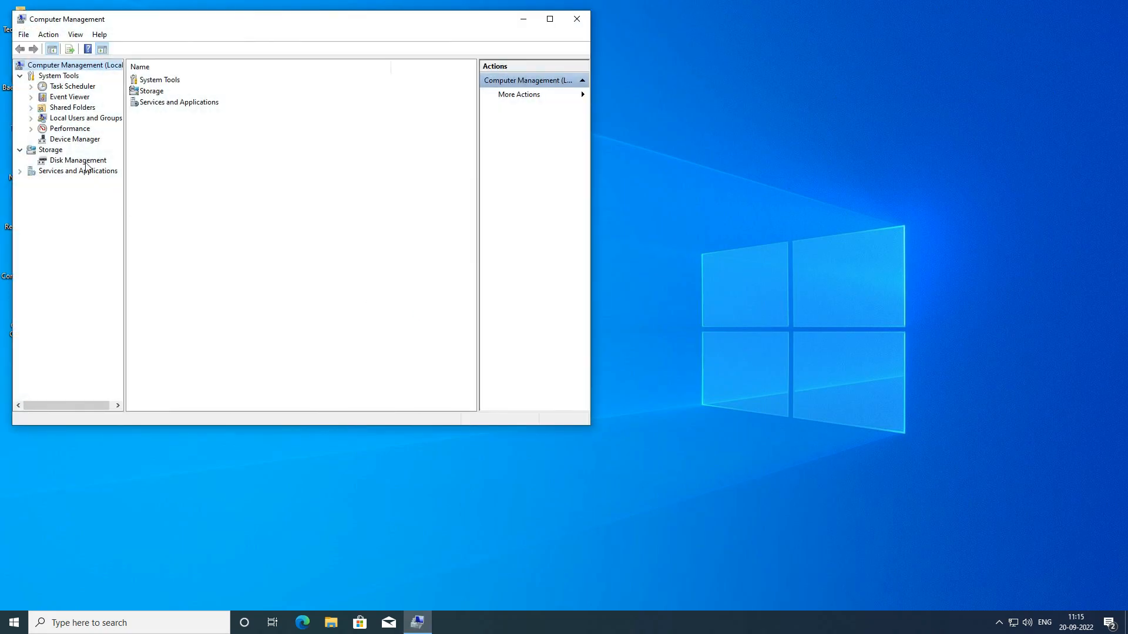
click(85, 162)
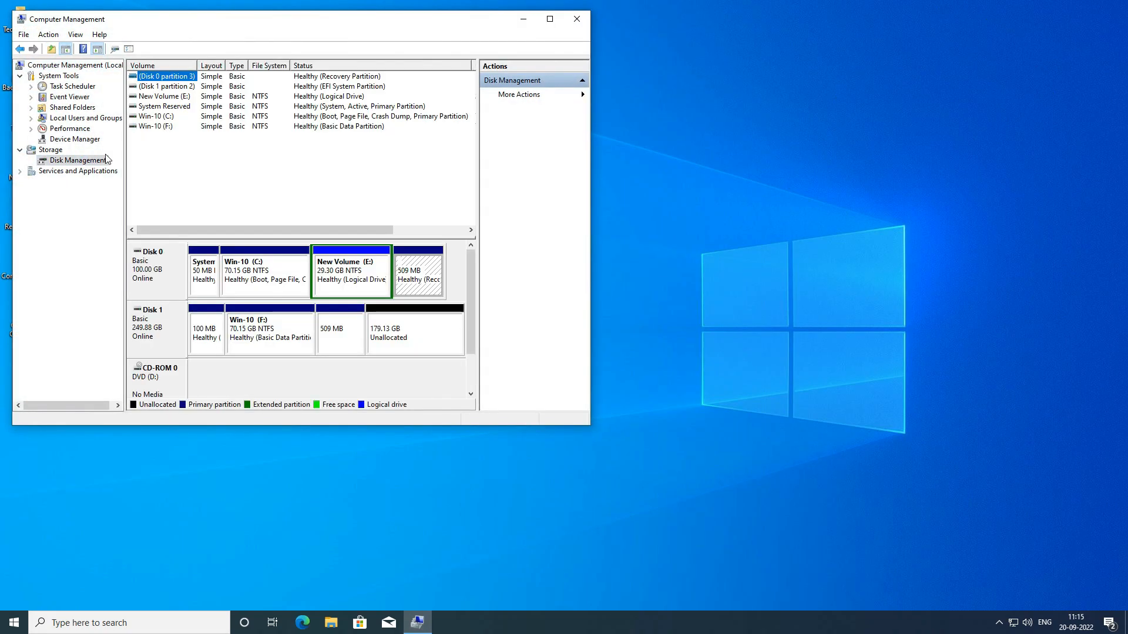
click(550, 18)
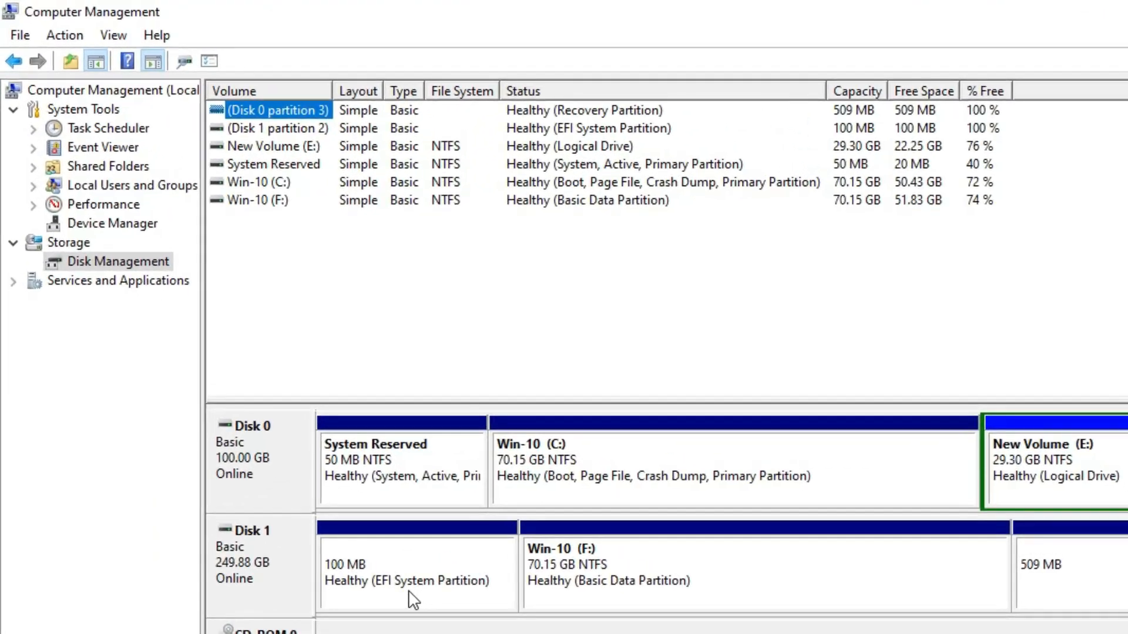
- Examine Disk 1's EFI system and Win-10 (F:) partitions, and check the disk's partition style in its volume properties
click(414, 598)
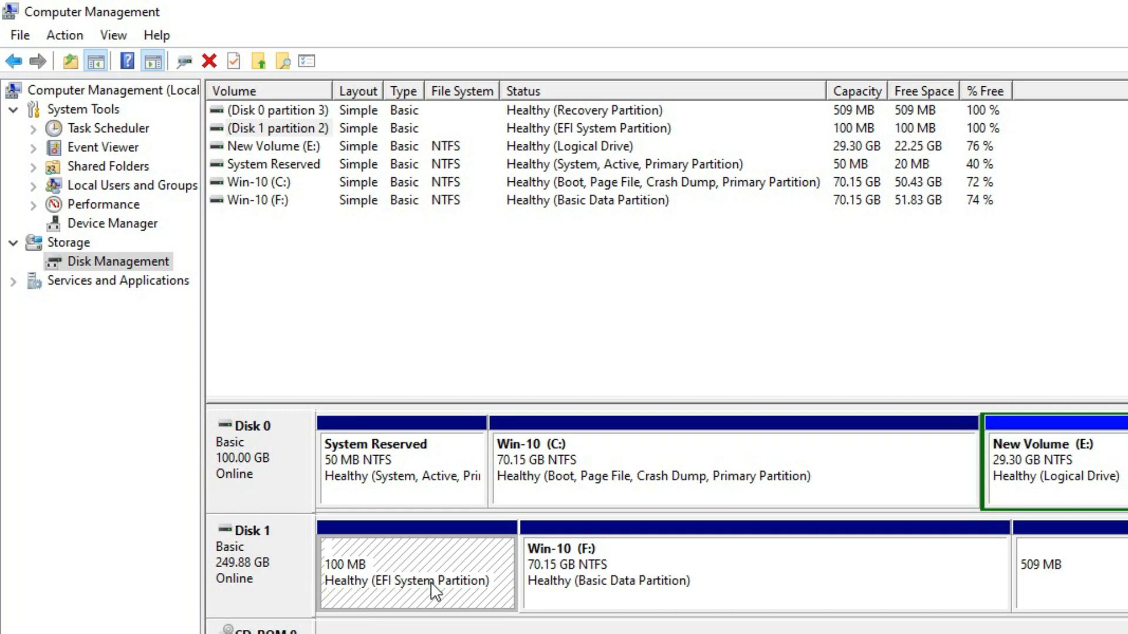
click(592, 603)
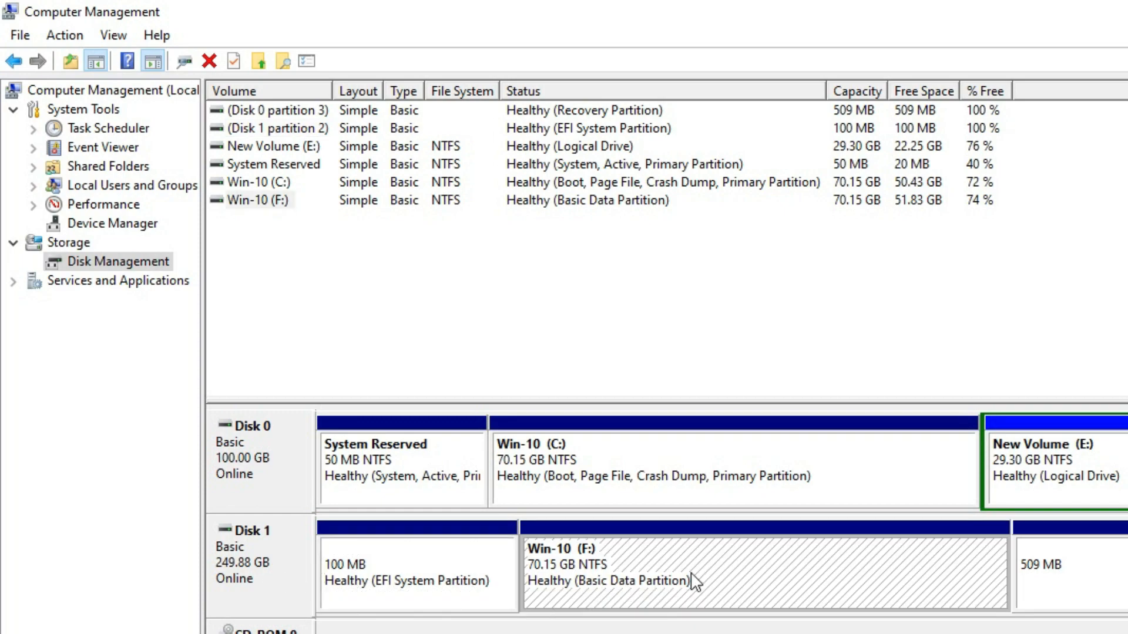
right_click(235, 552)
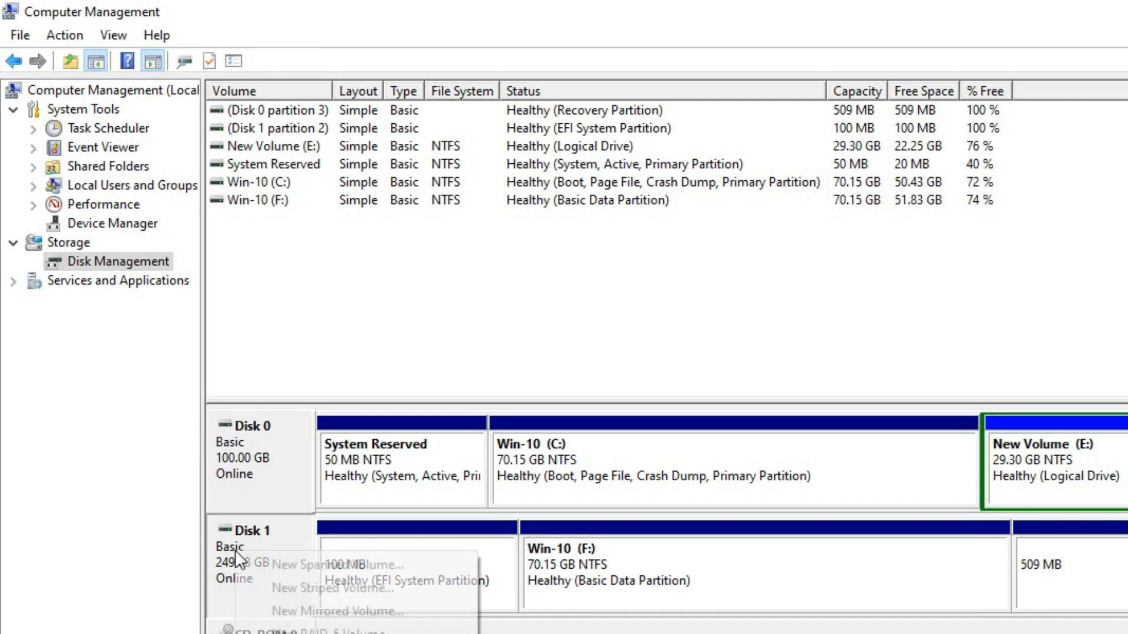
click(339, 628)
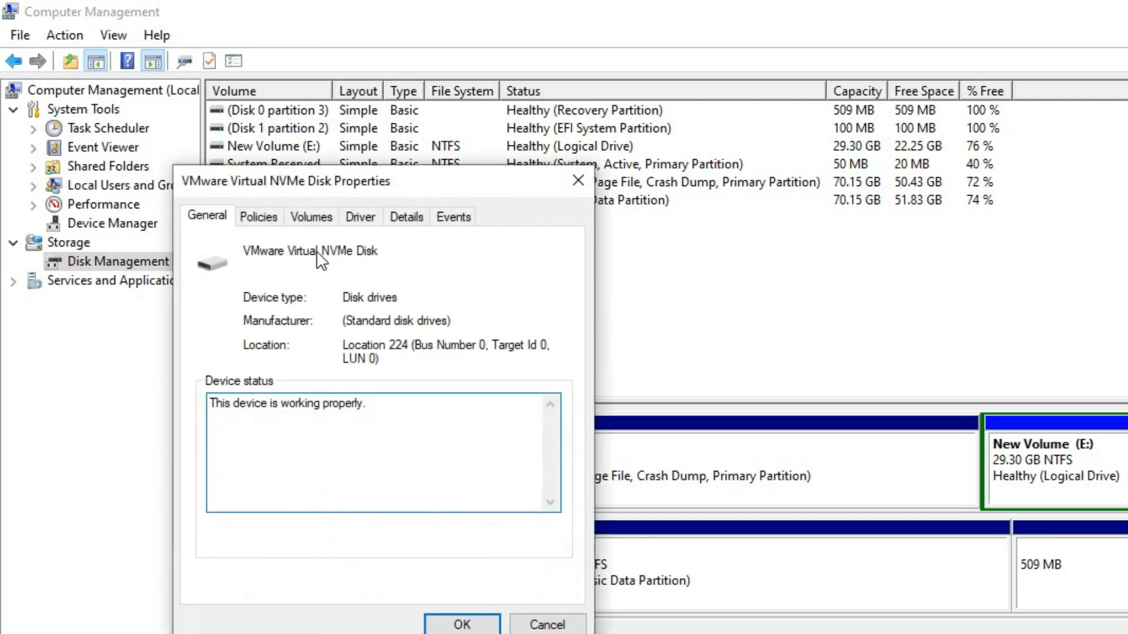
click(314, 218)
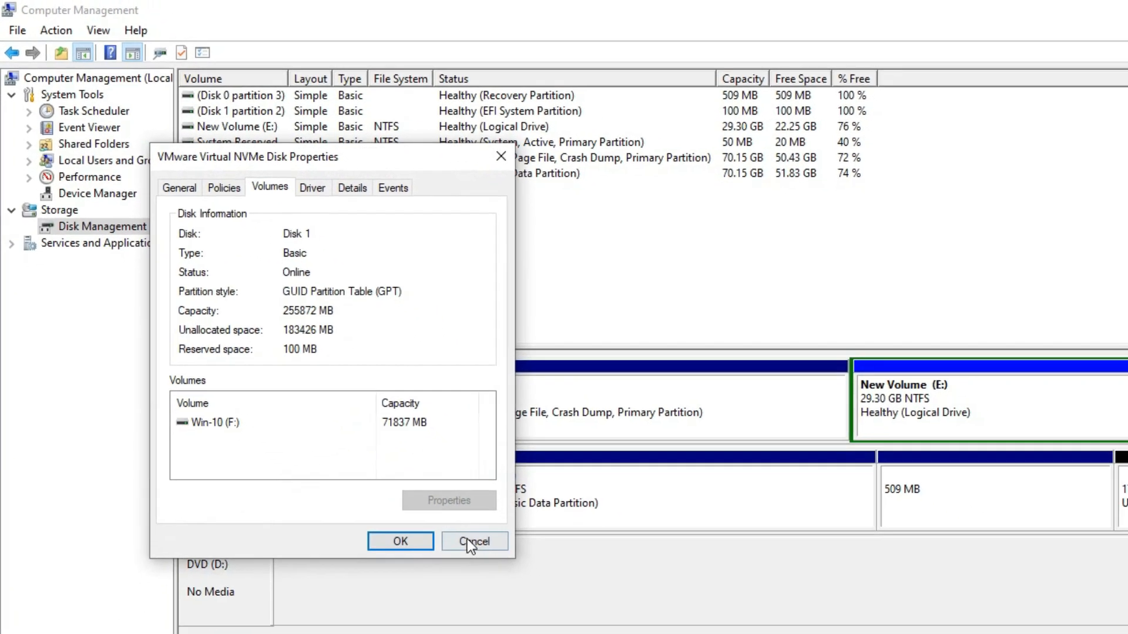
click(547, 625)
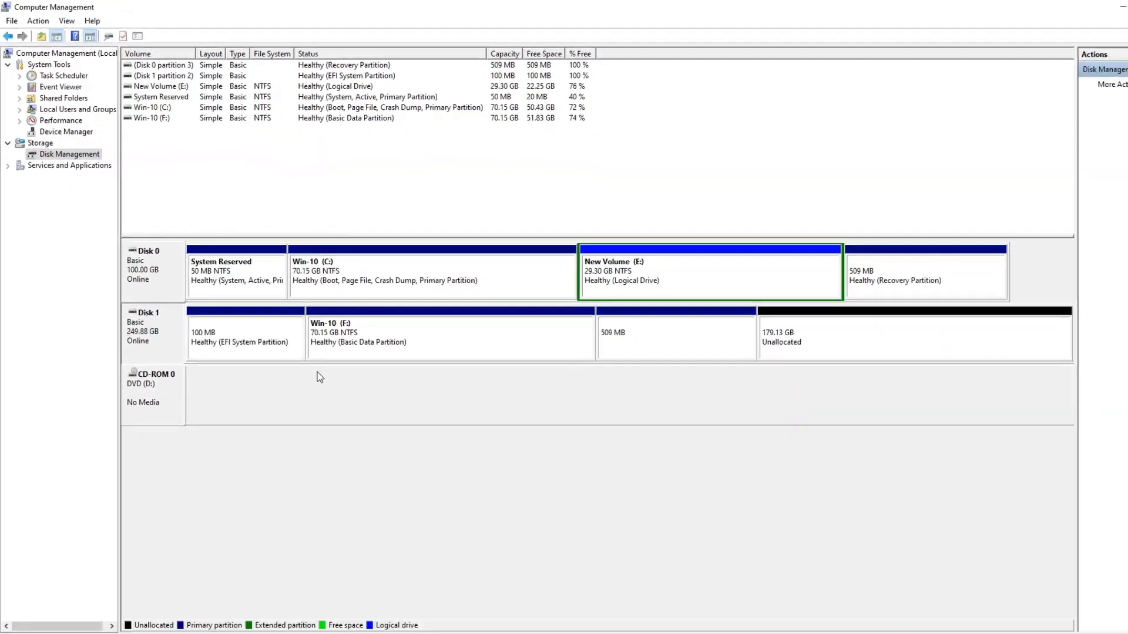
click(216, 325)
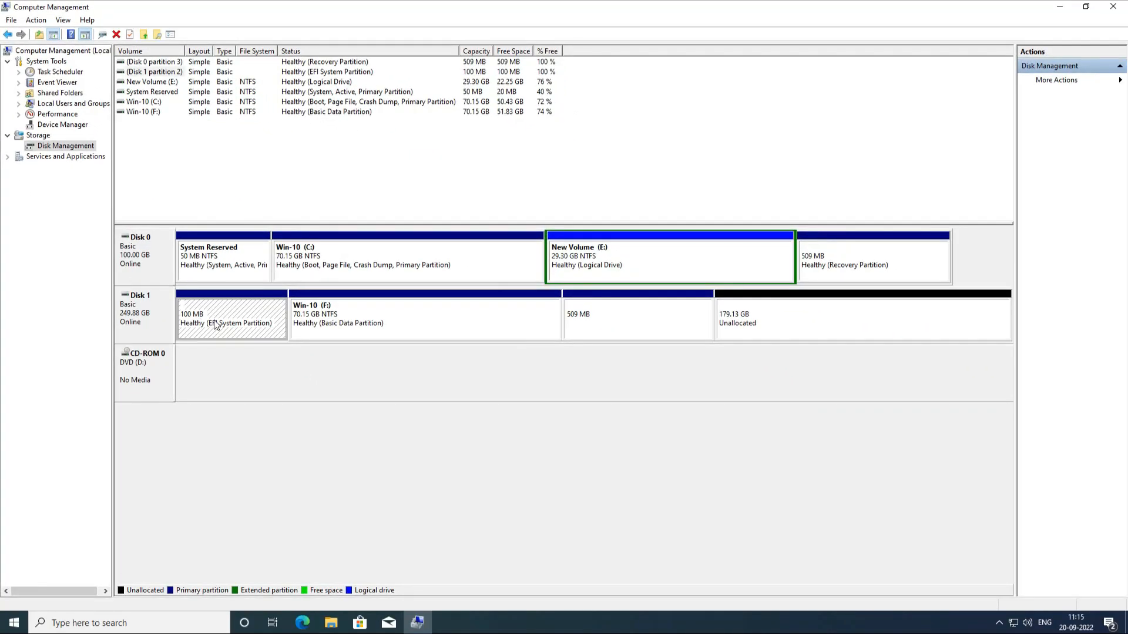